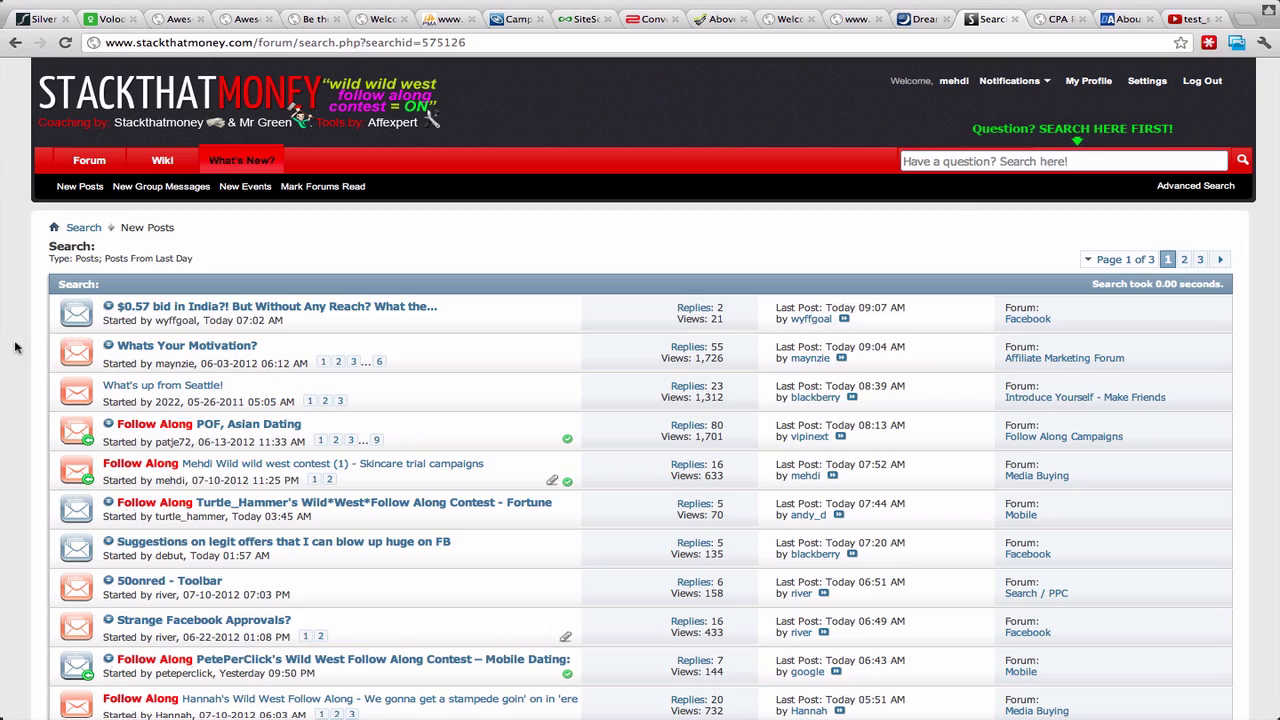
scroll(15, 347, down, 8)
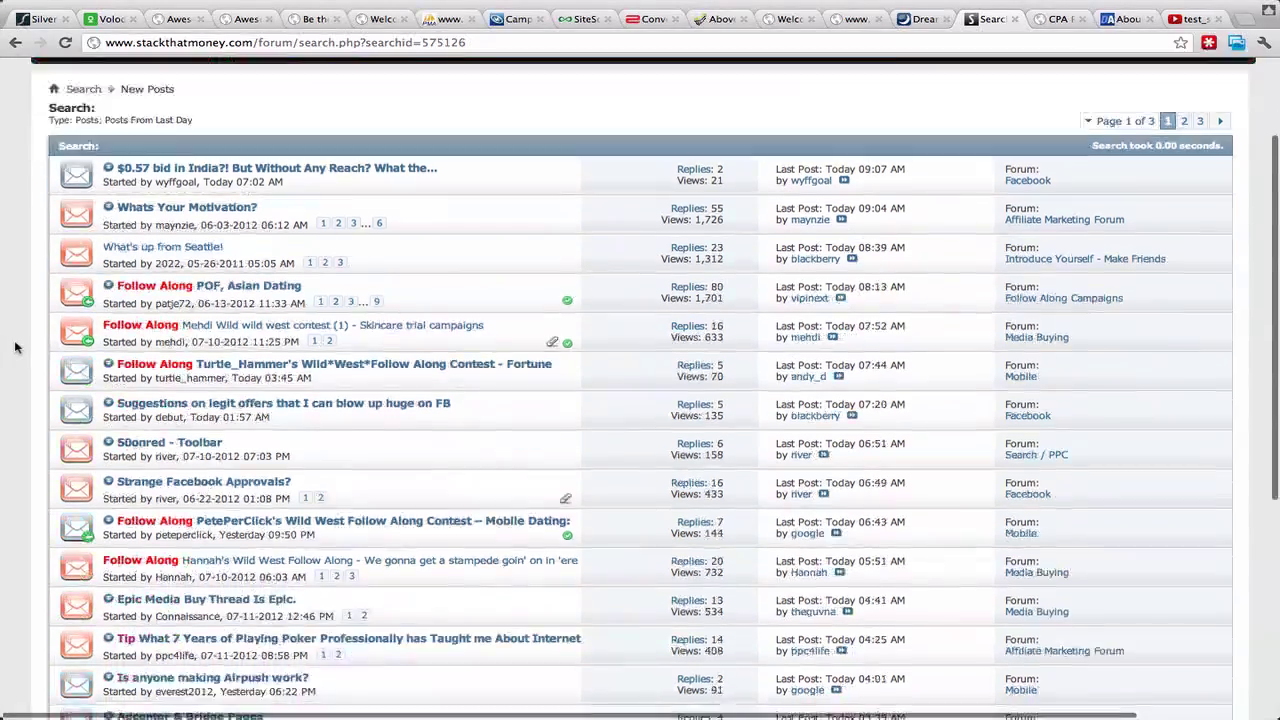
scroll(15, 347, up, 8)
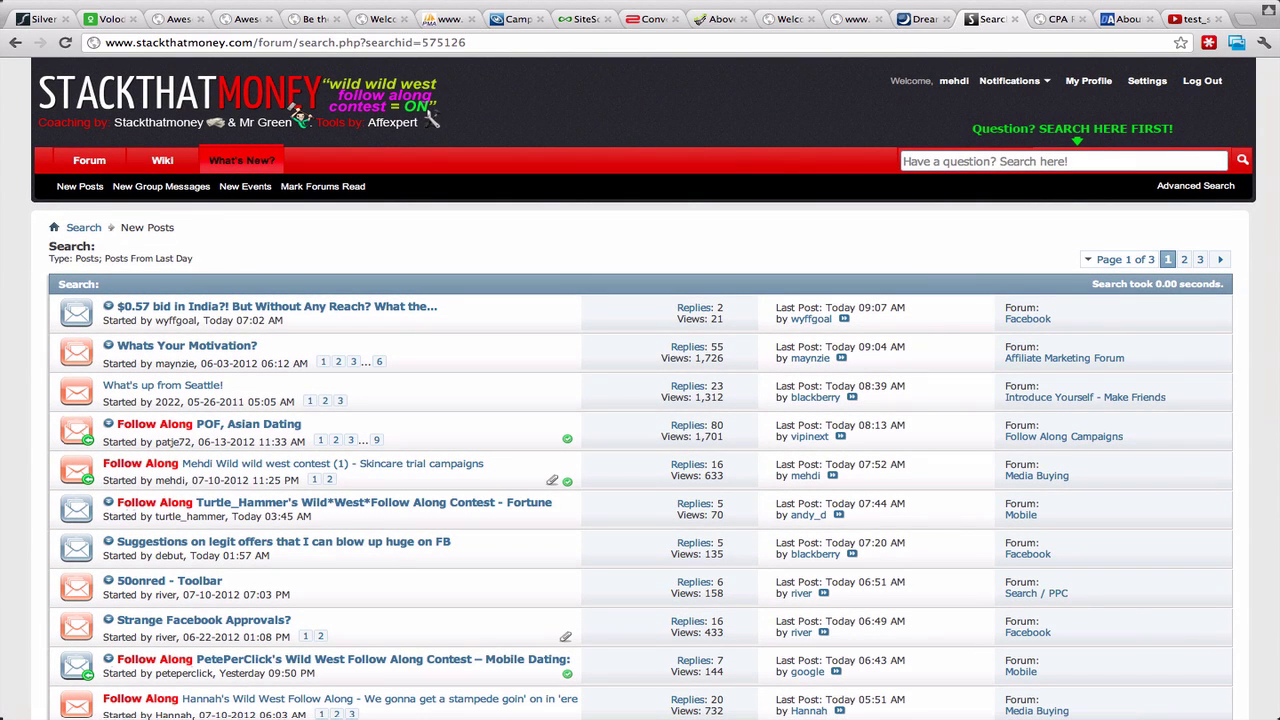
Open whatrunswhere.com in a new browser tab and log in with the autofilled username and password.
key(ctrl+t)
text(whatrunswhere.com)
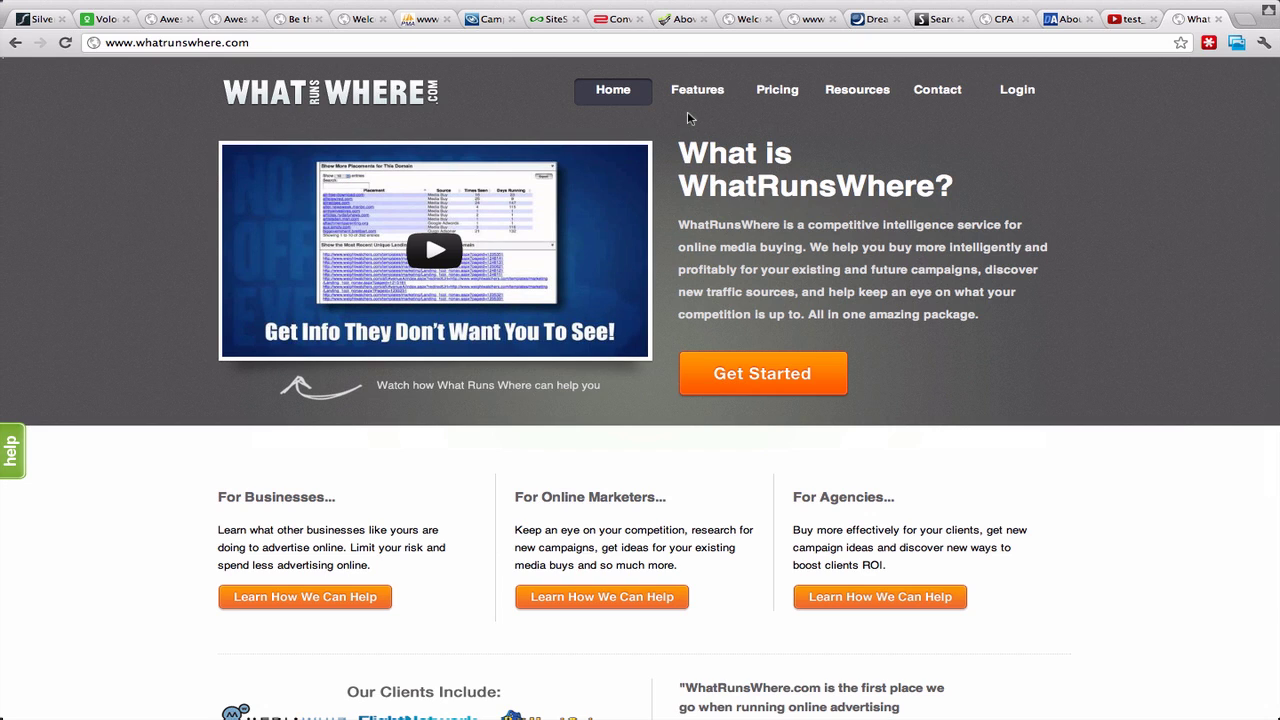
click(1023, 90)
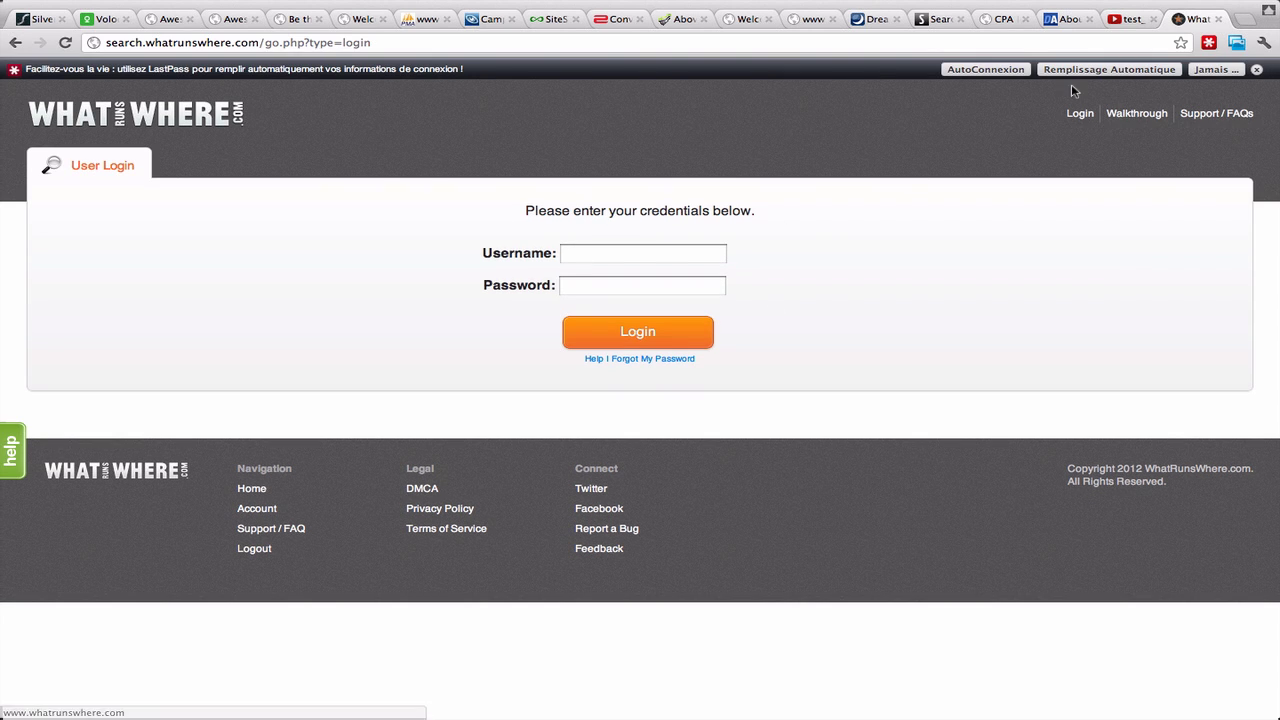
click(1110, 70)
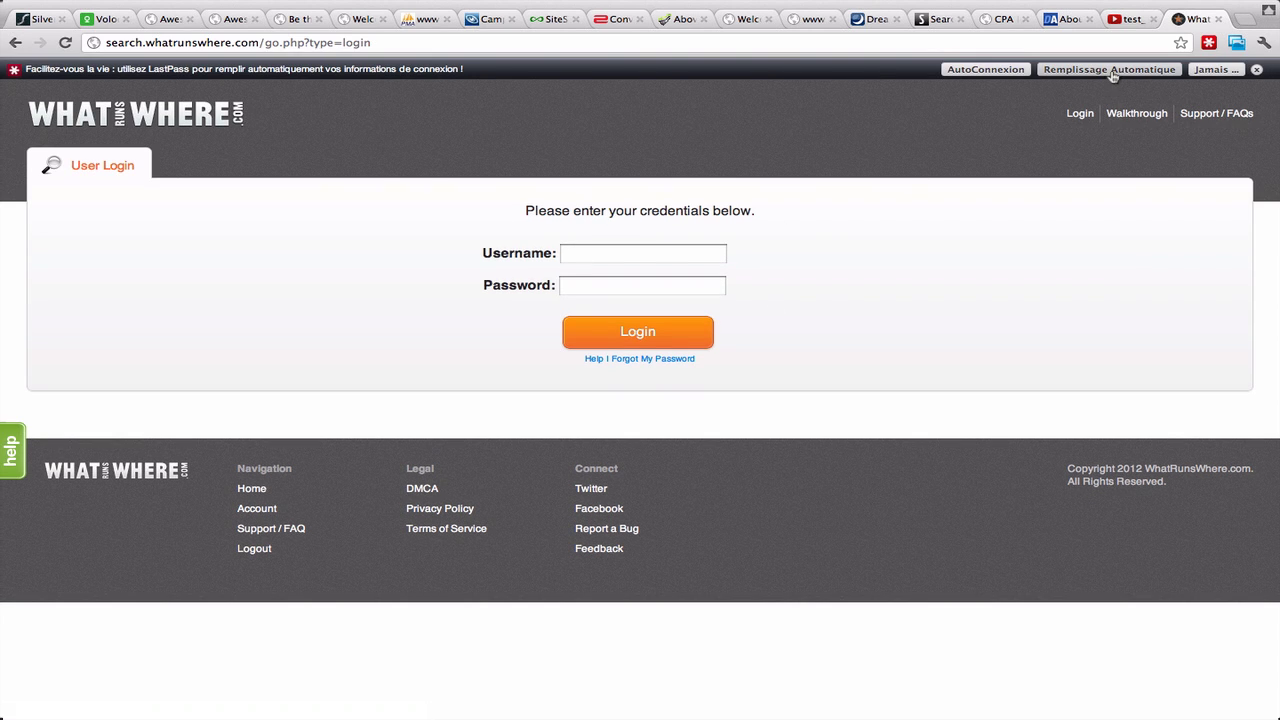
click(634, 338)
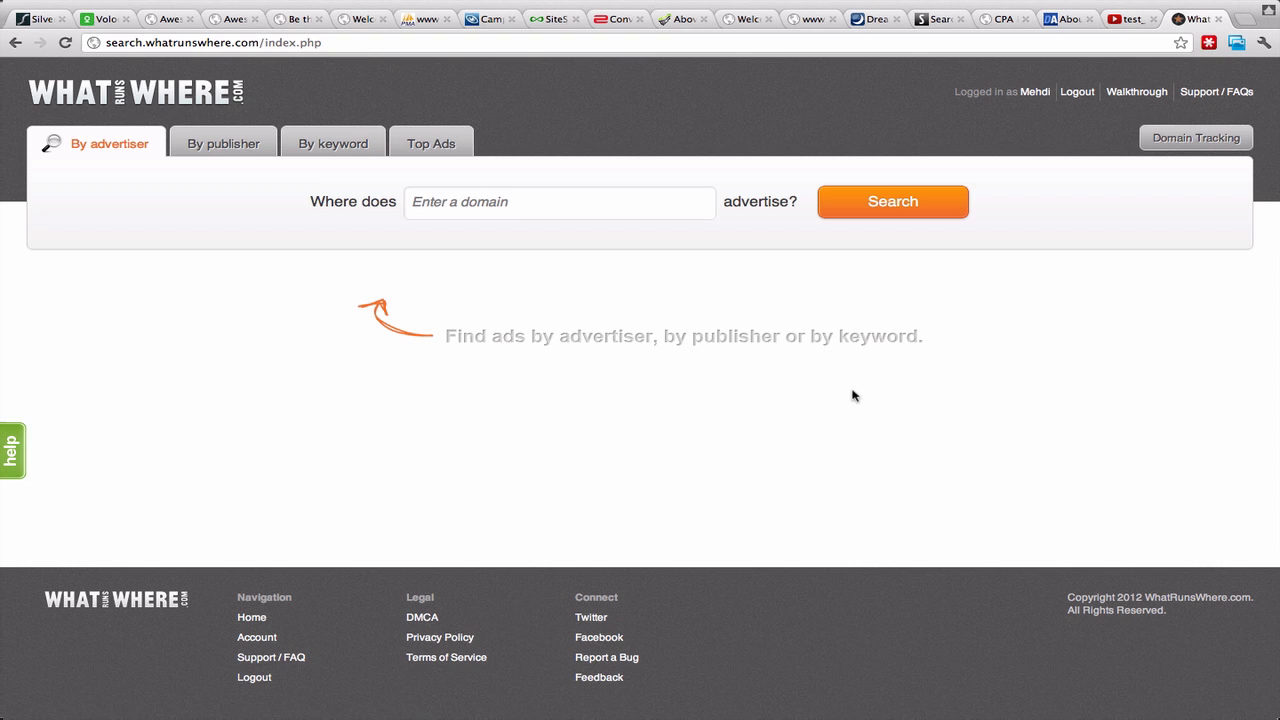
Search the top ads for text ads on the Pulse360 network.
click(447, 157)
click(460, 206)
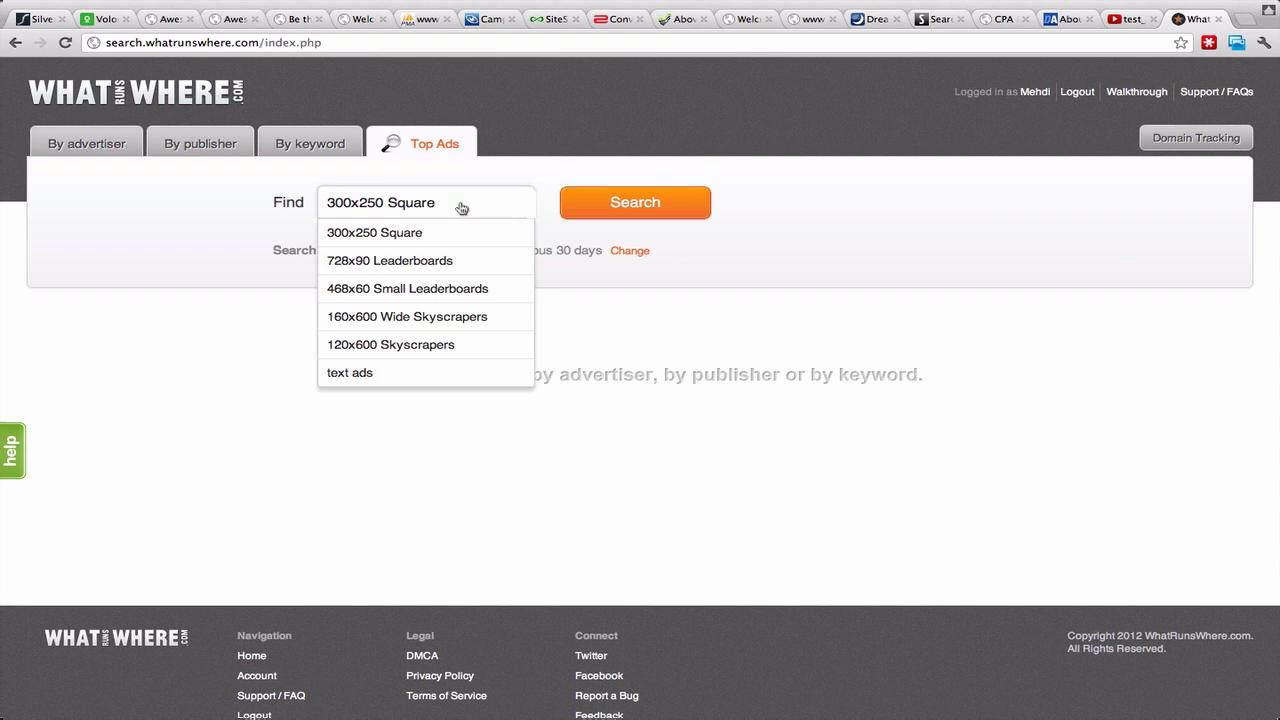
click(452, 374)
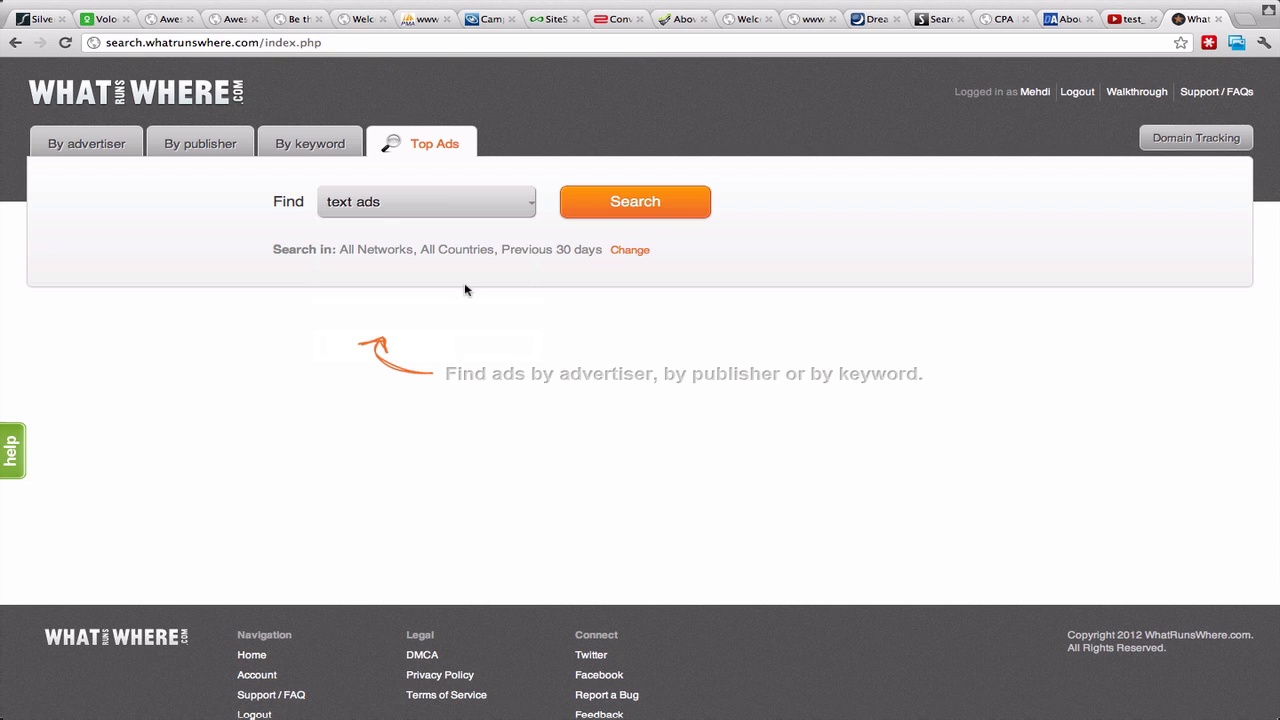
click(638, 252)
click(434, 251)
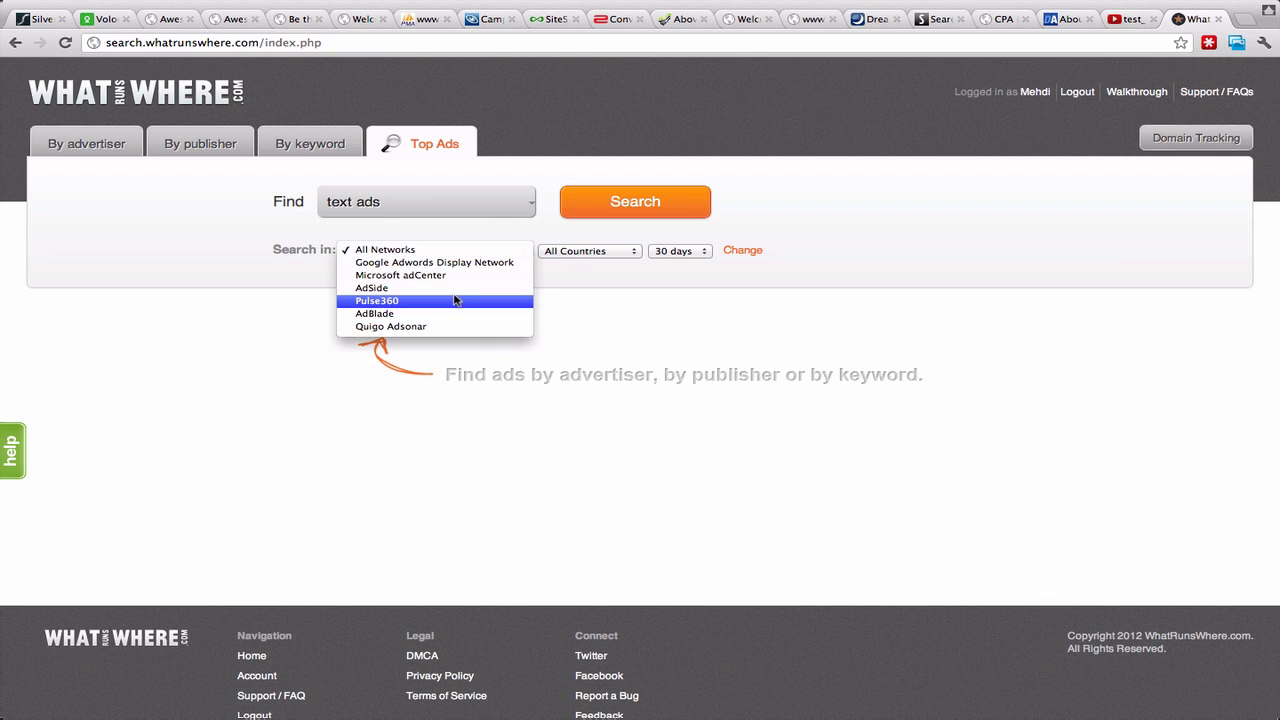
click(455, 300)
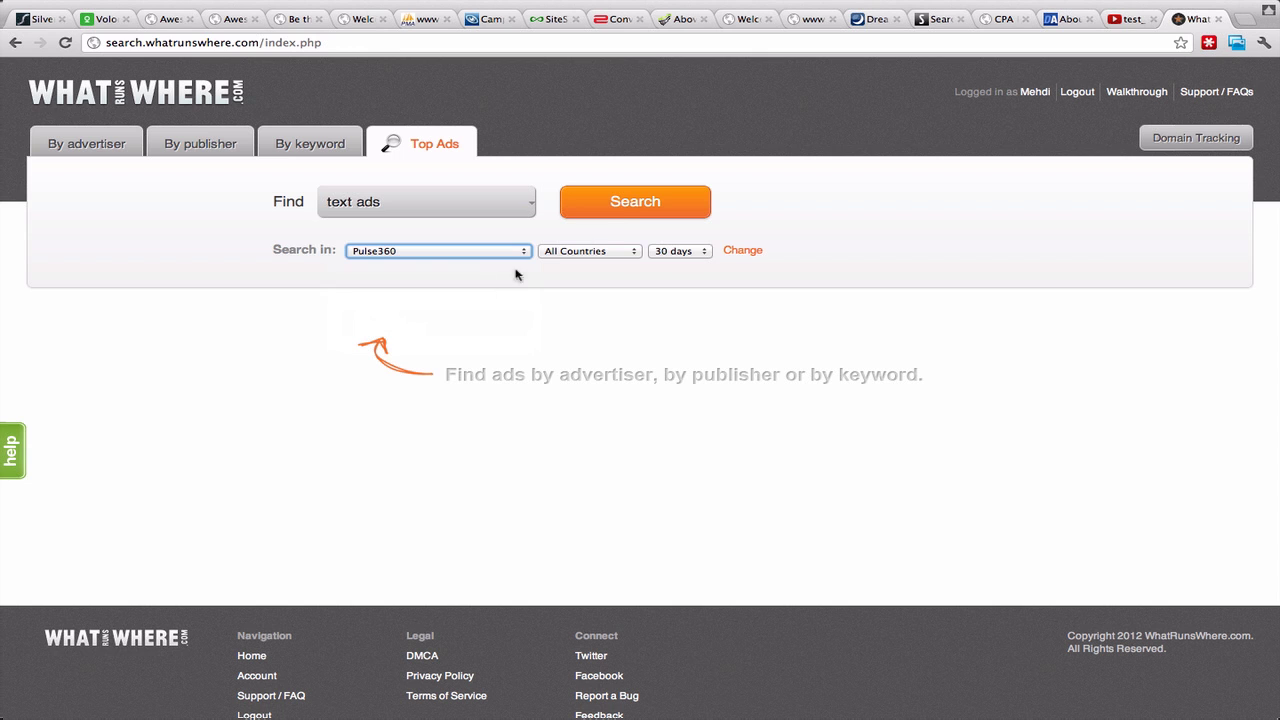
click(633, 210)
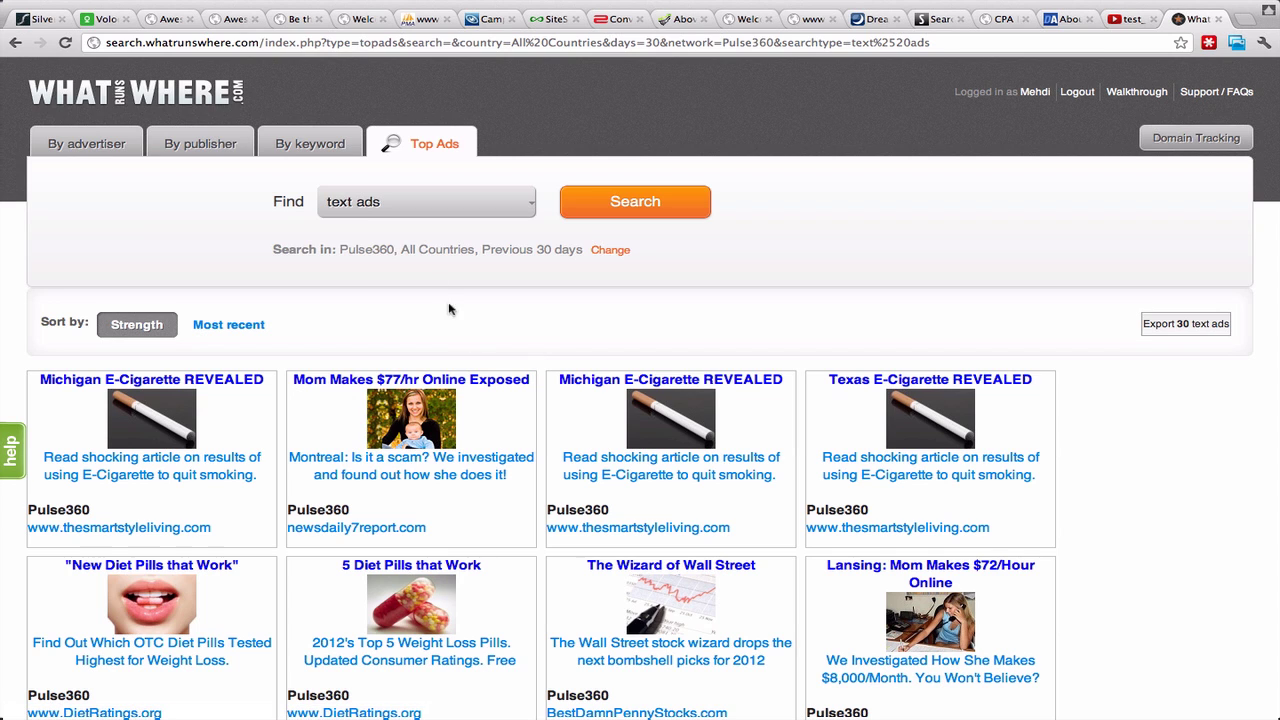
Search by keyword for Pulse360 text ads about "wrinkle".
click(303, 141)
click(665, 203)
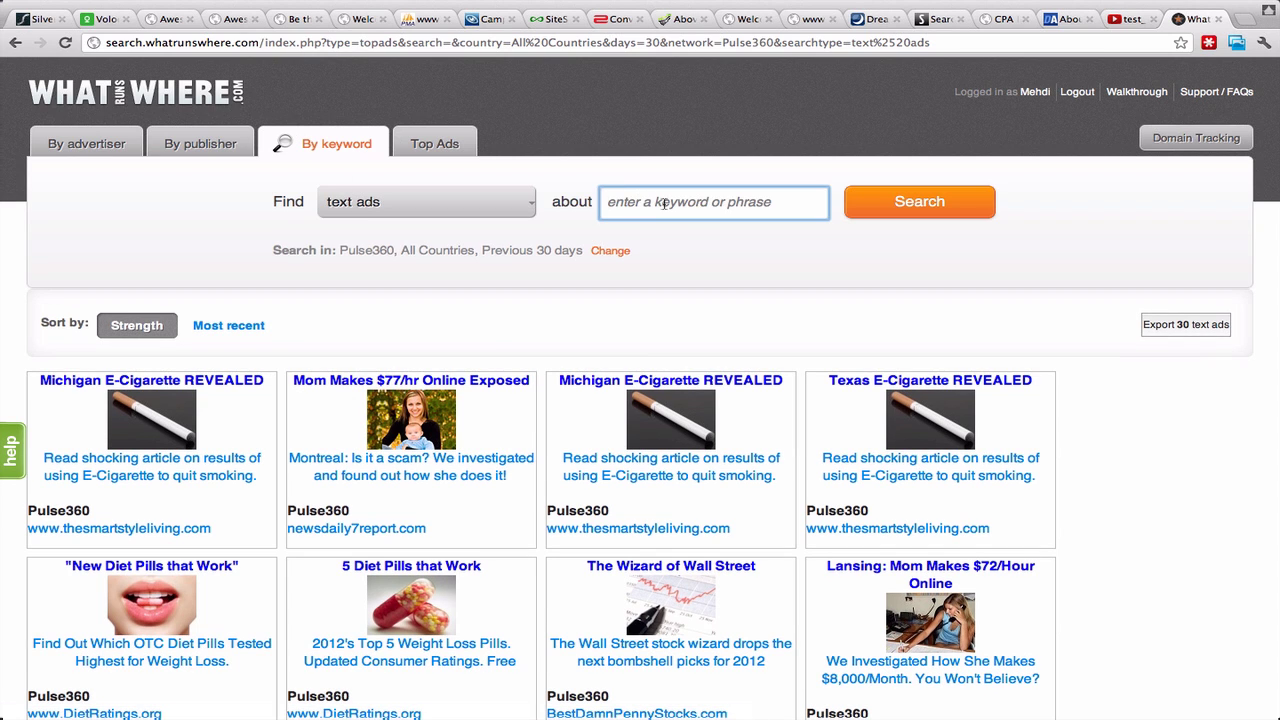
text(wrinkle)
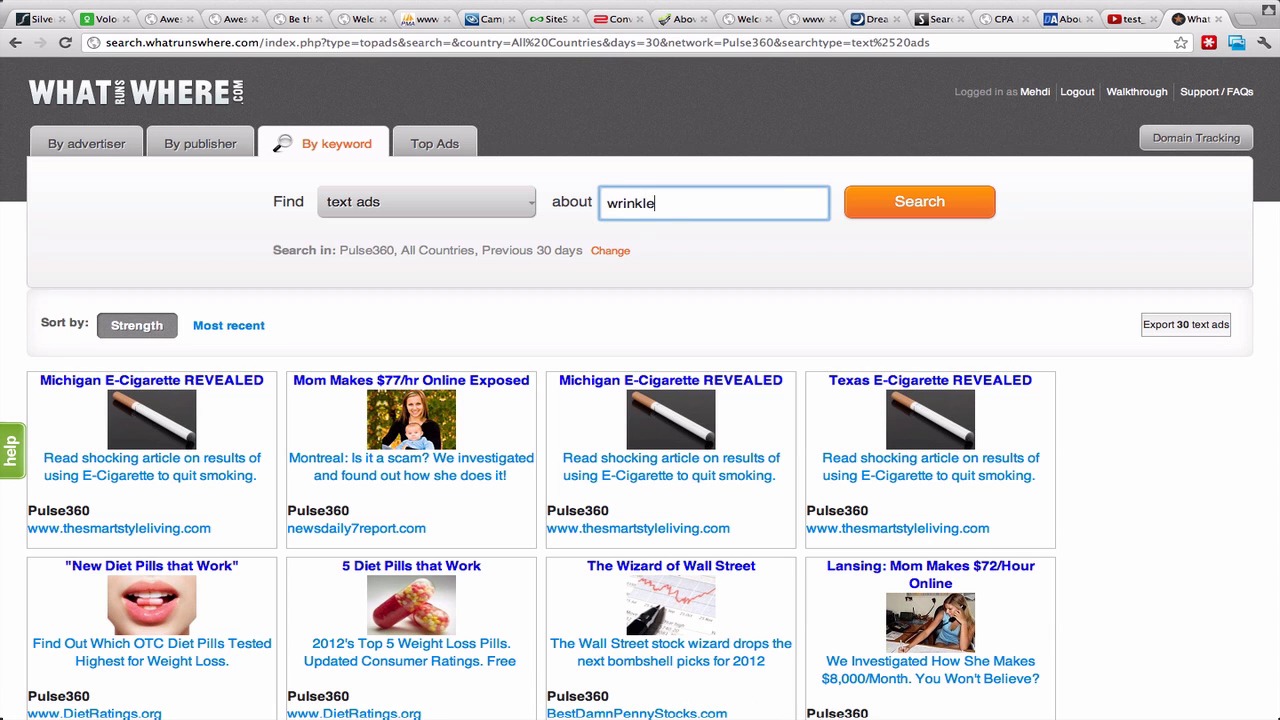
key(Return)
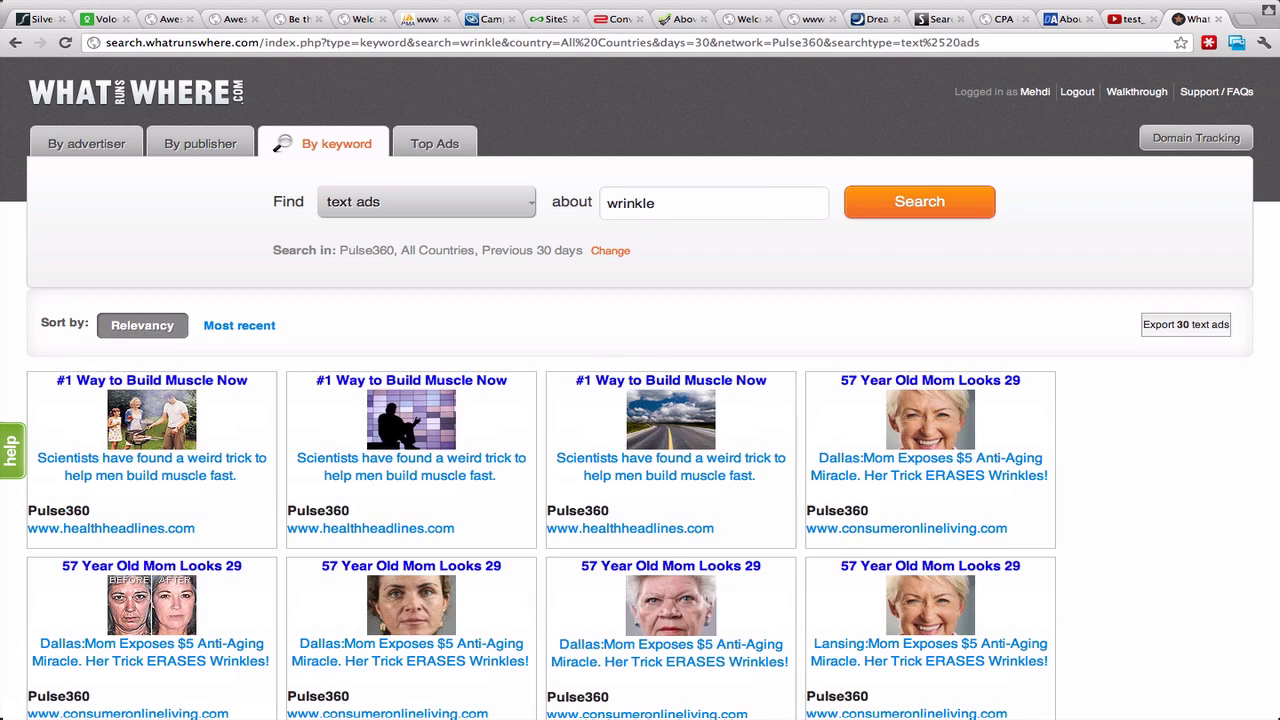
Examine the wrinkle text ads, comparing their headlines, images and advertiser domains.
scroll(695, 320, down, 4)
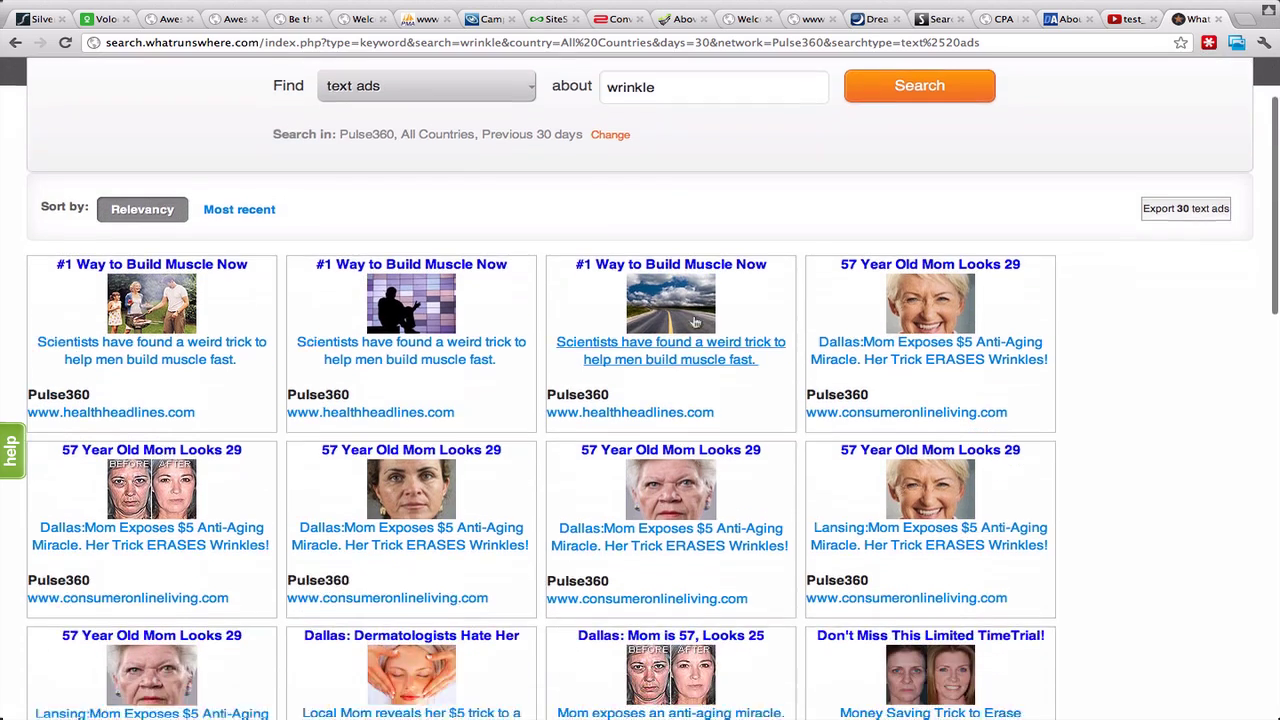
scroll(695, 320, up, 1)
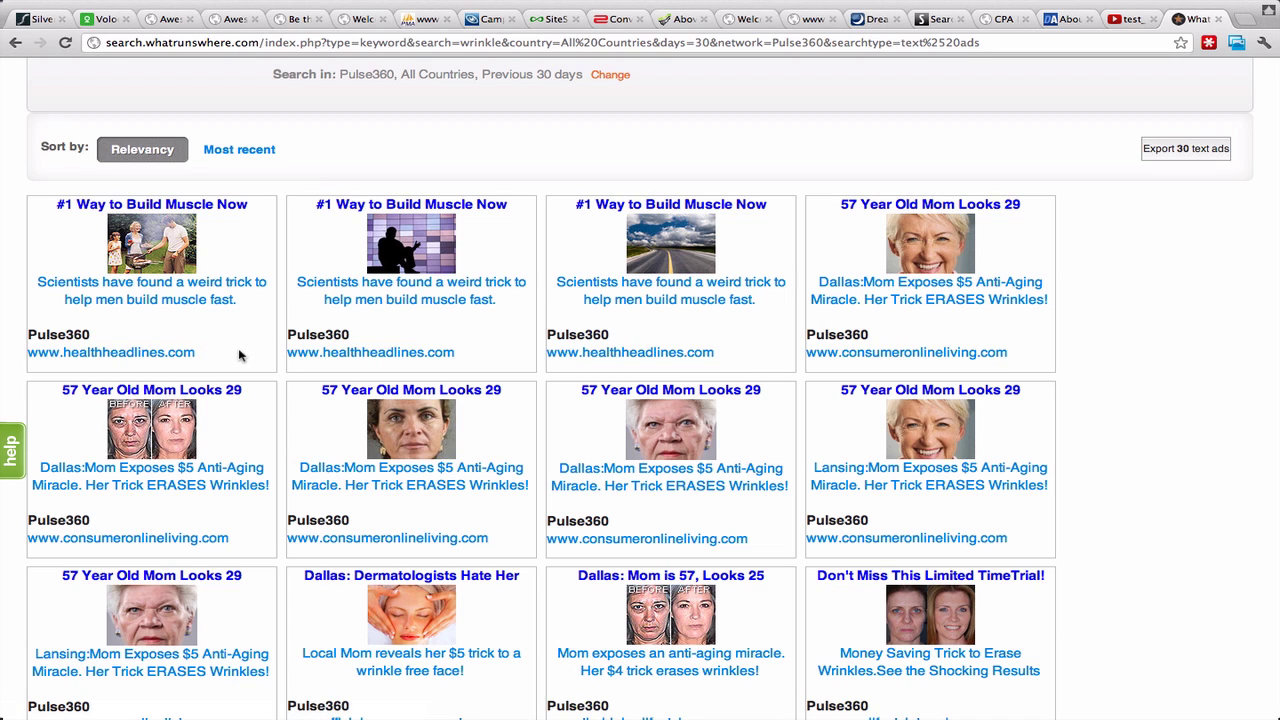
scroll(239, 355, down, 3)
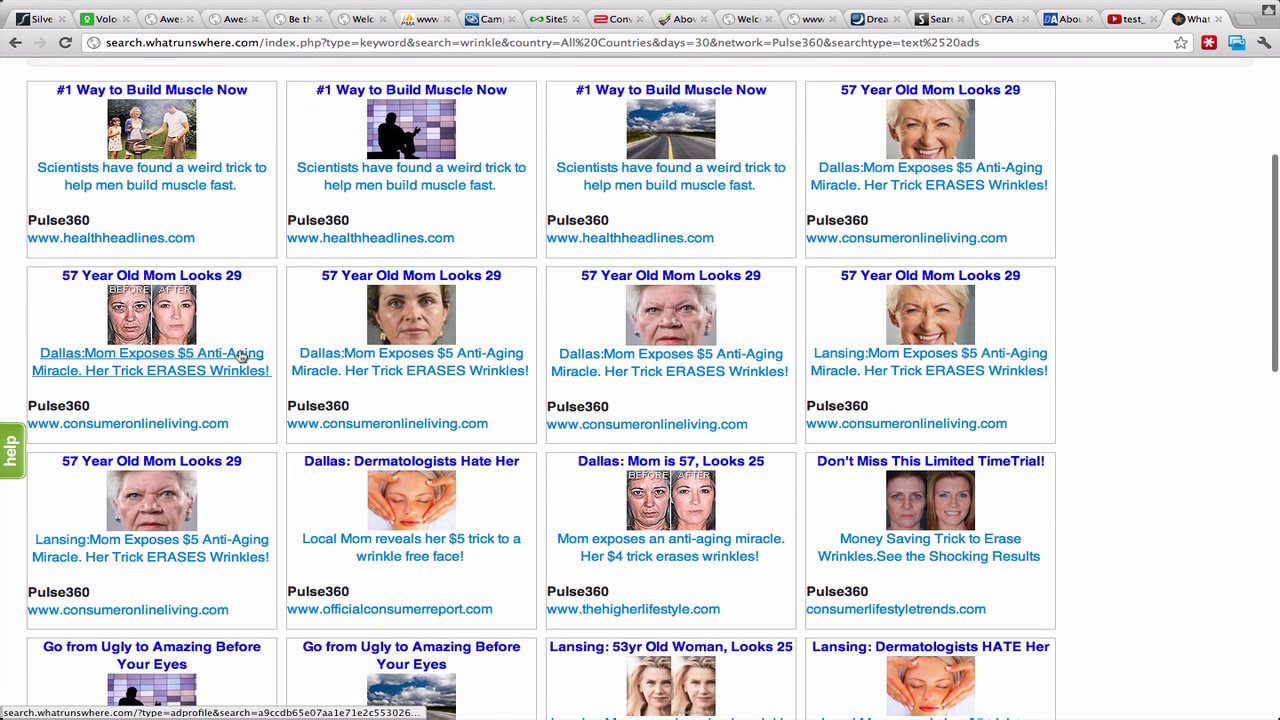
scroll(239, 355, up, 3)
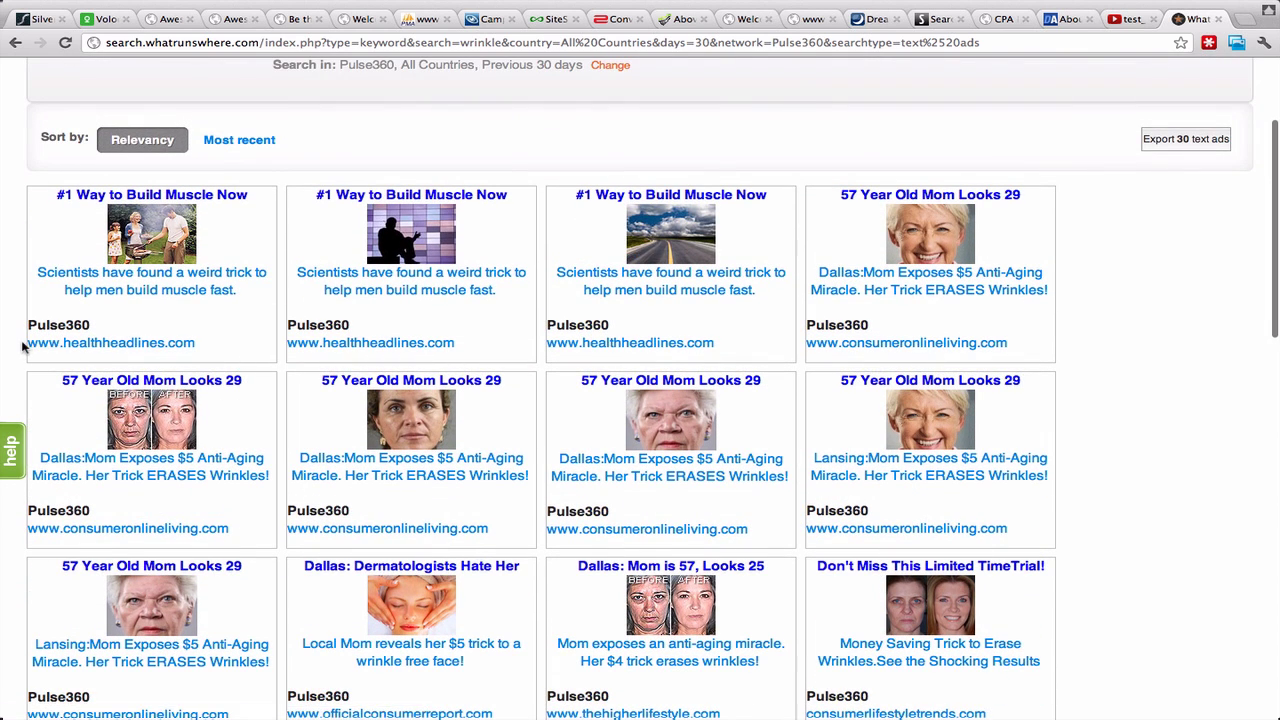
mouse_move(24, 346)
mouse_down()
mouse_move(147, 341)
mouse_move(29, 345)
mouse_move(93, 323)
mouse_move(110, 340)
mouse_move(78, 324)
mouse_up()
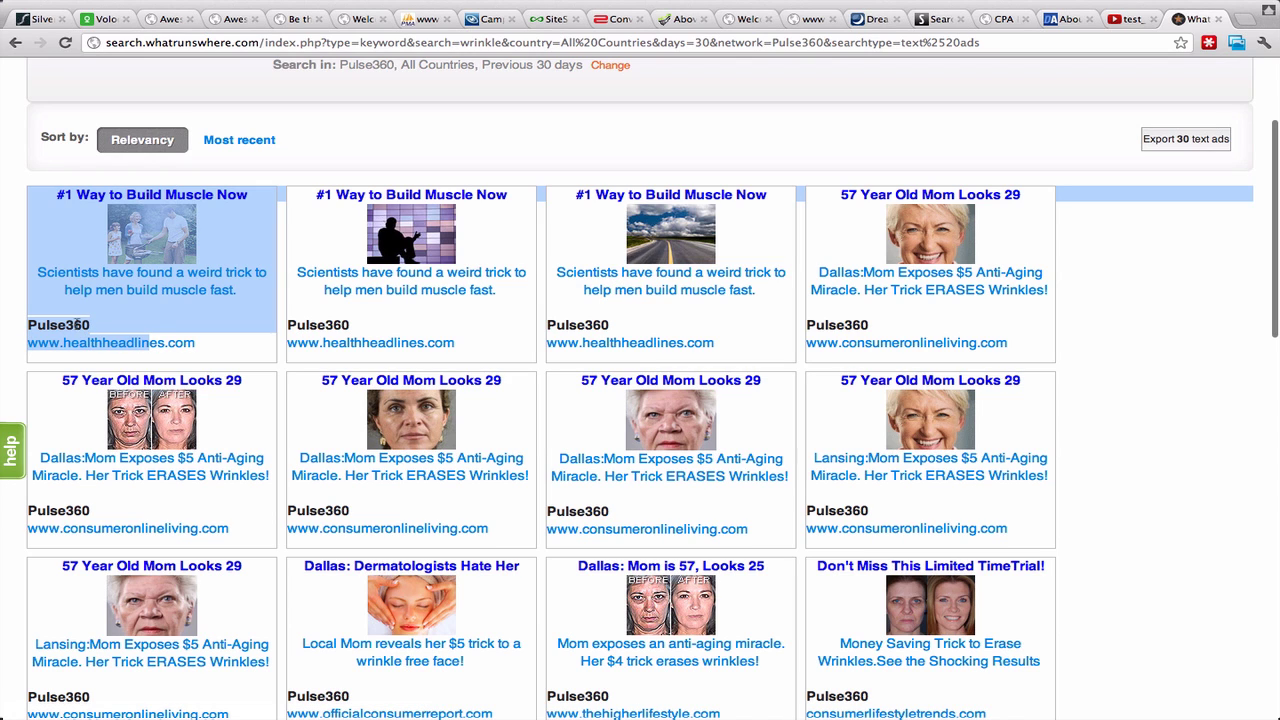
click(12, 337)
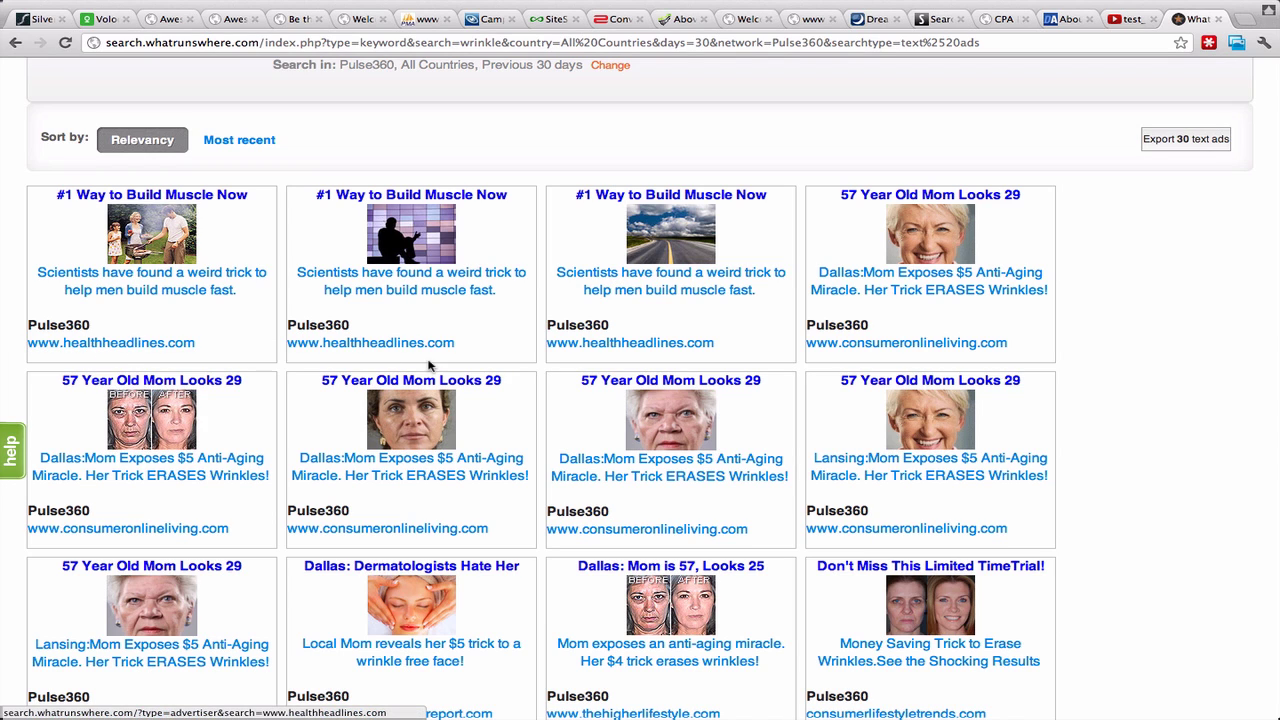
scroll(512, 431, down, 5)
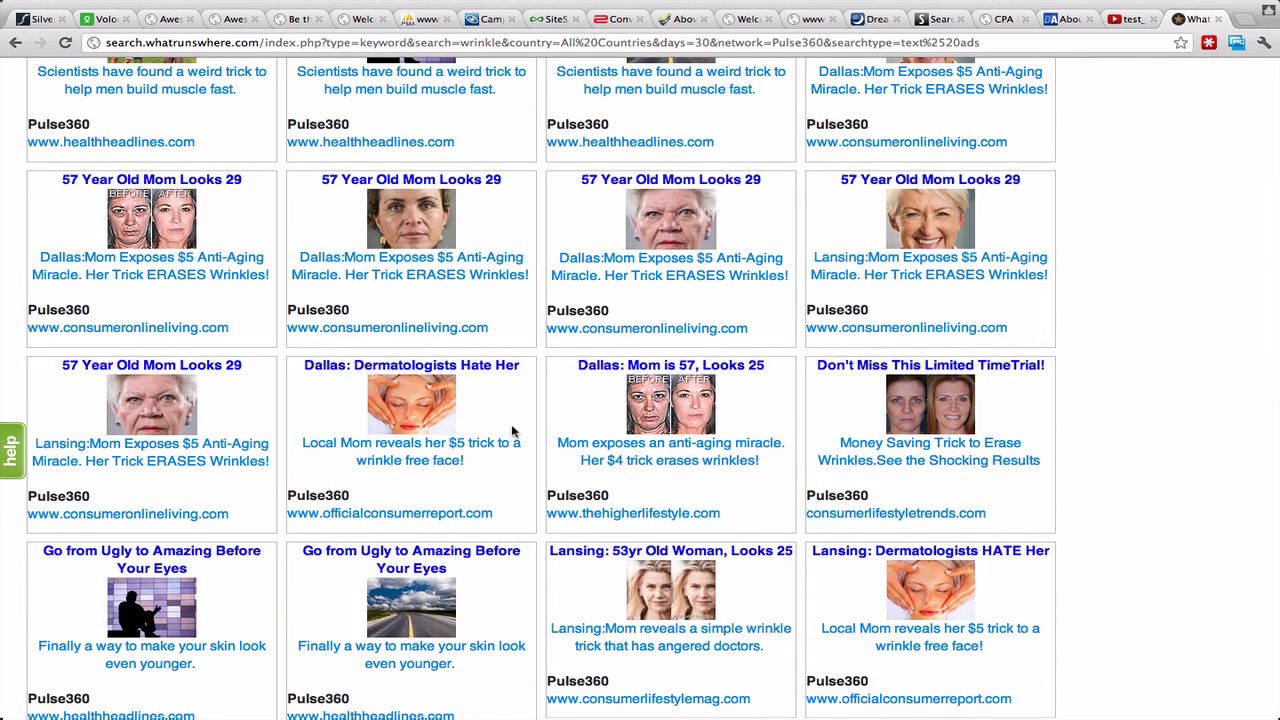
scroll(512, 431, up, 10)
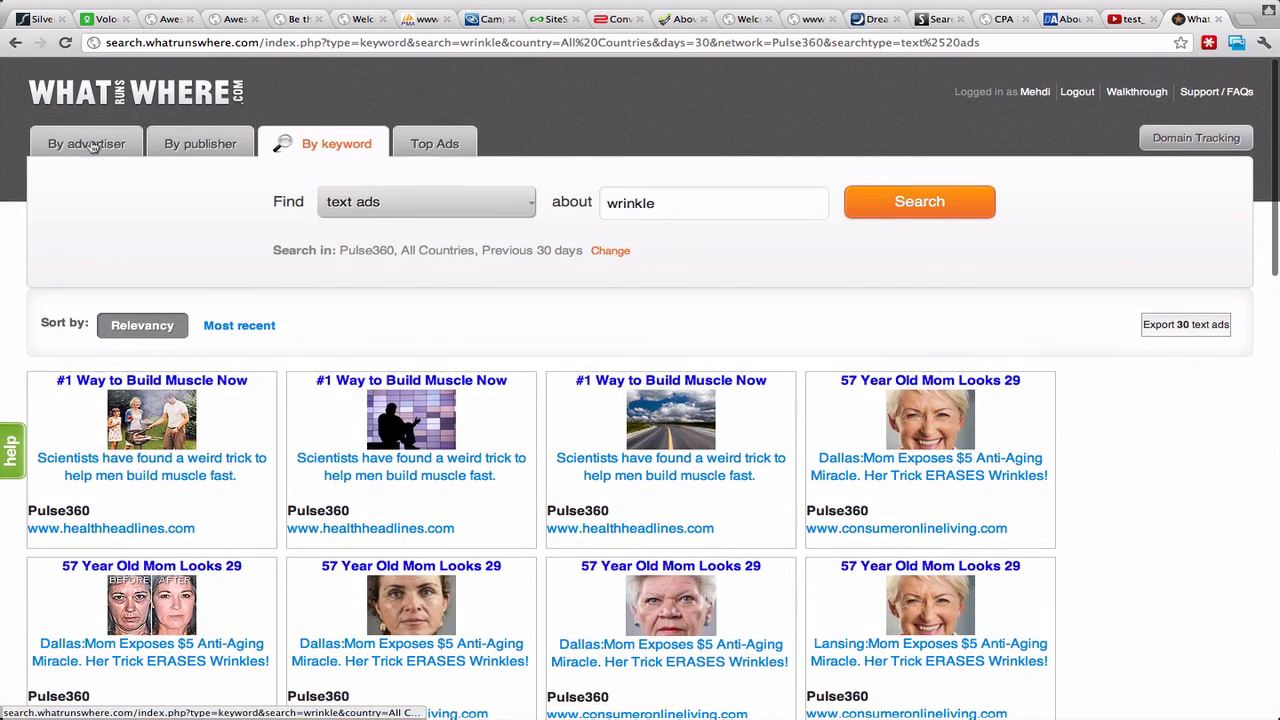
click(92, 146)
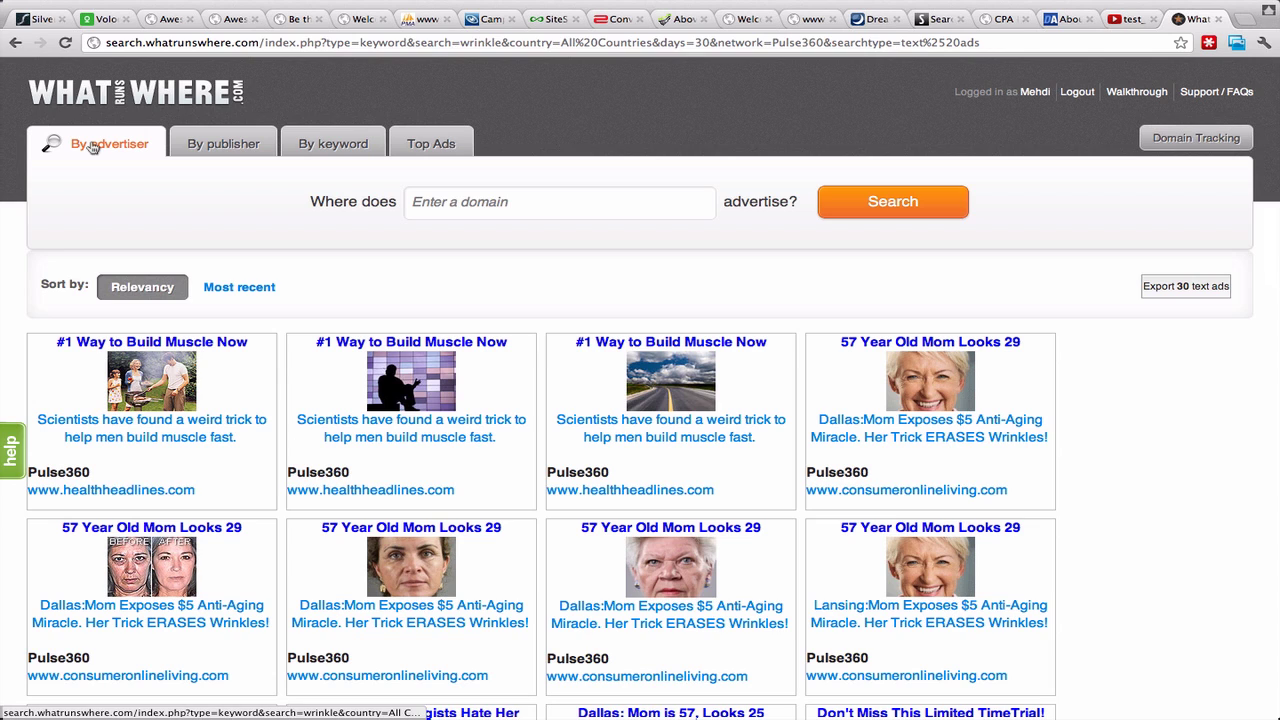
click(490, 204)
text(www.)
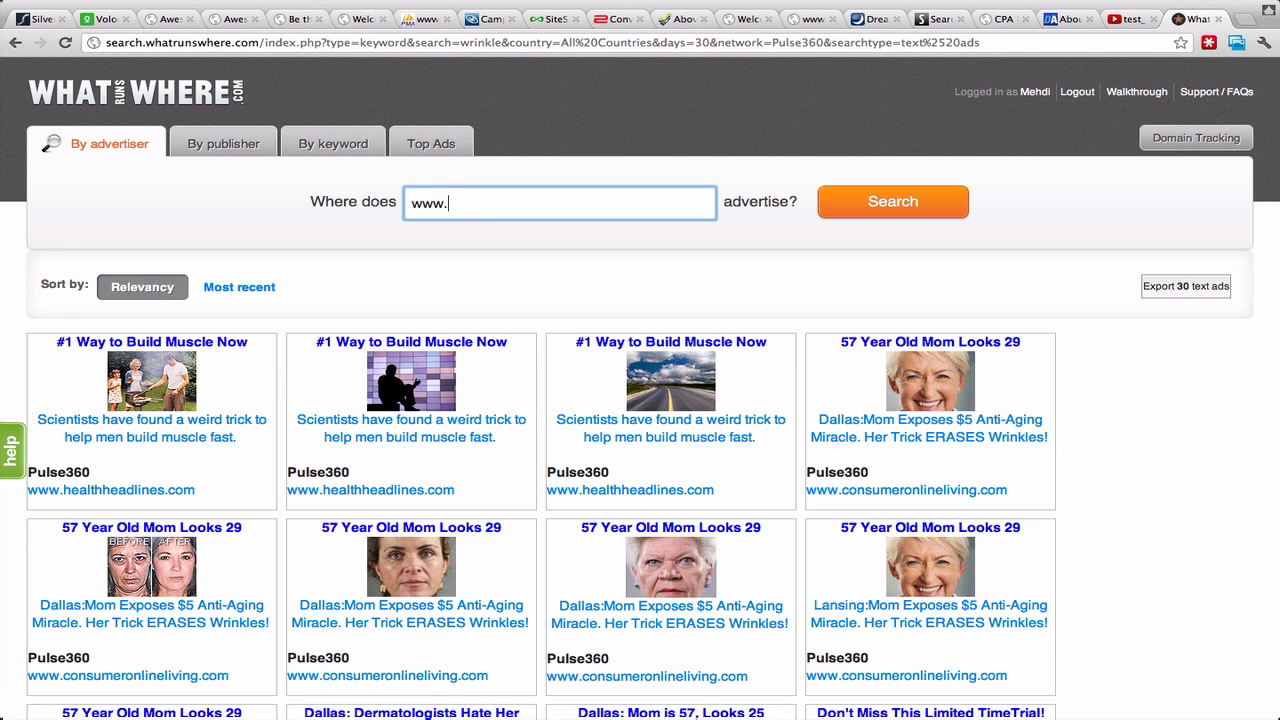
text(healthheadlines.com)
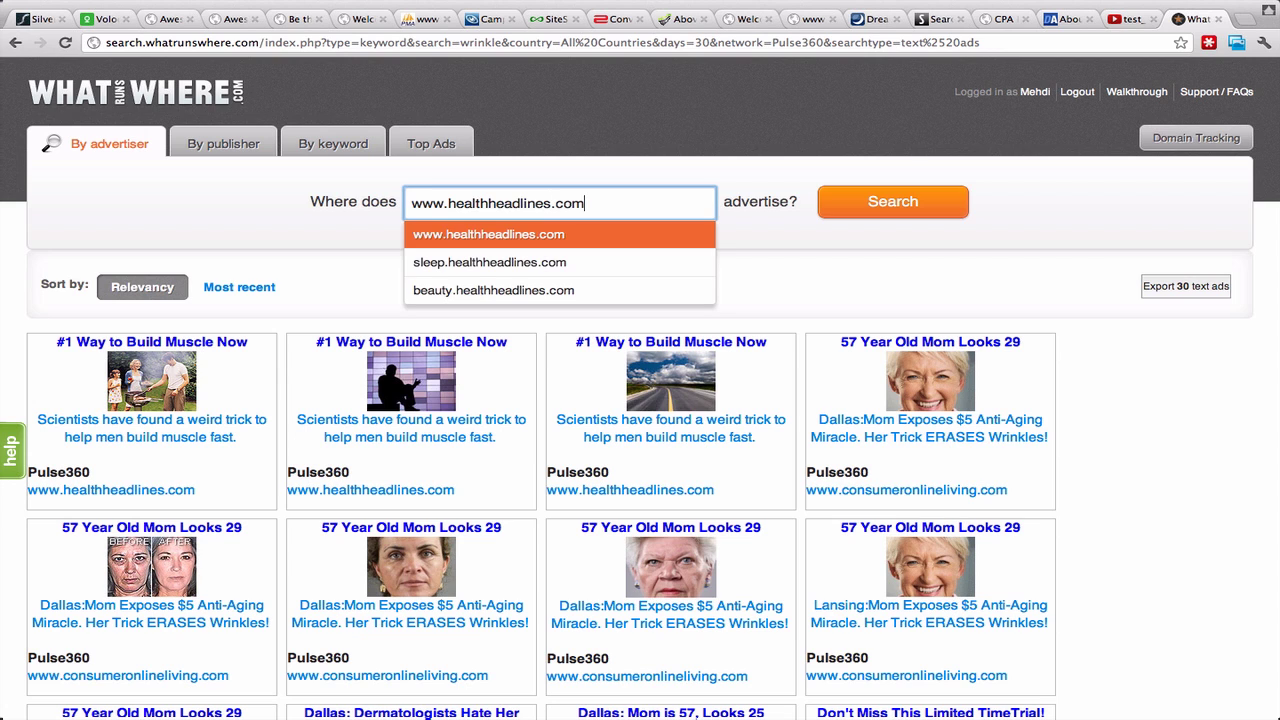
key(Return)
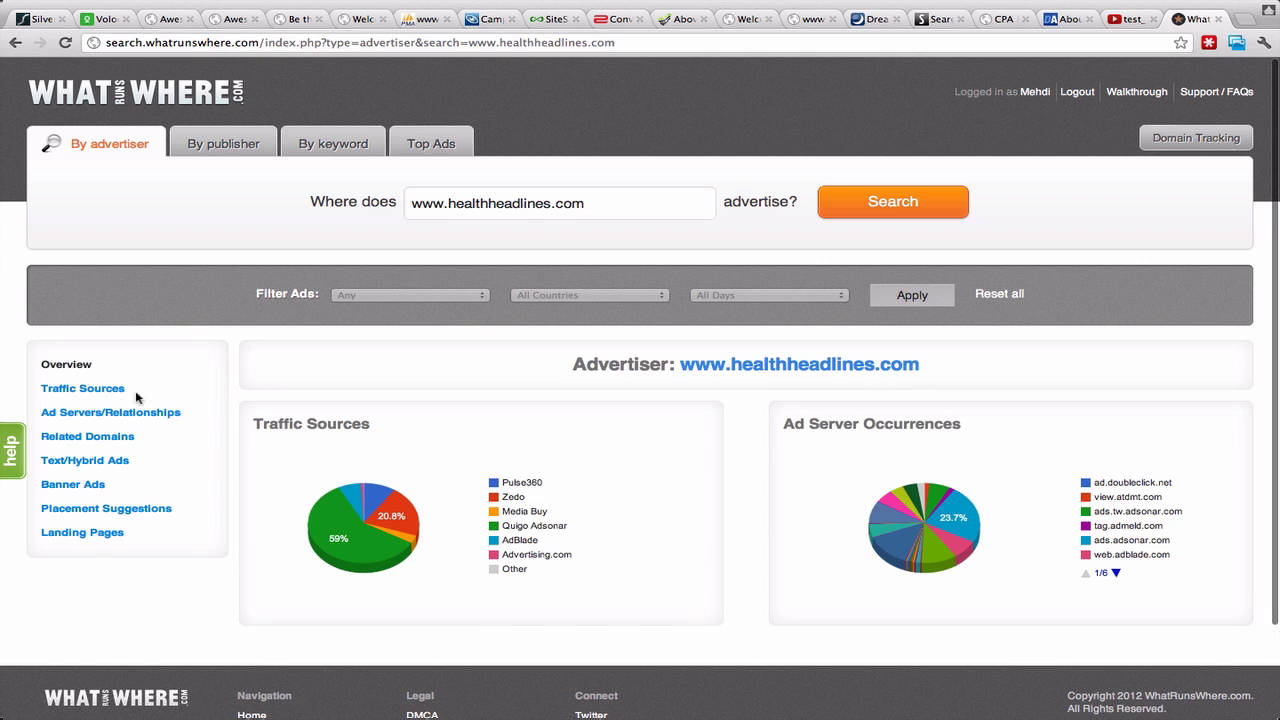
click(82, 389)
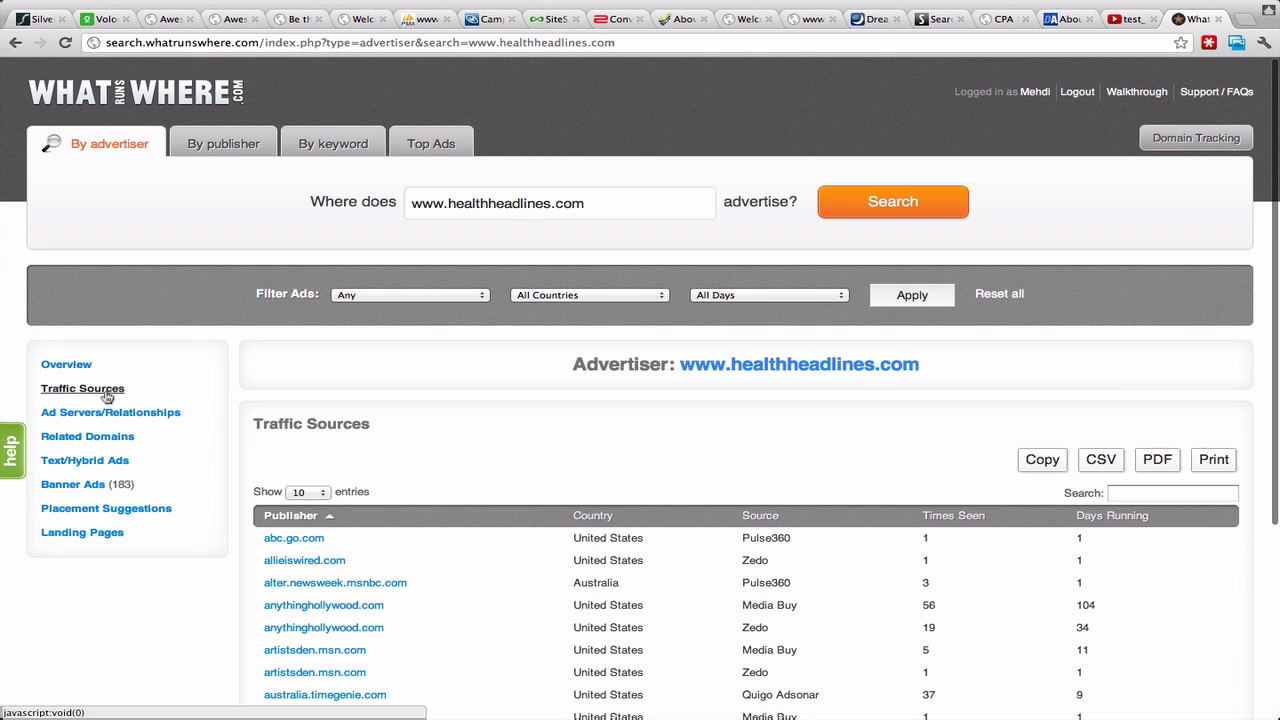
scroll(630, 450, down, 5)
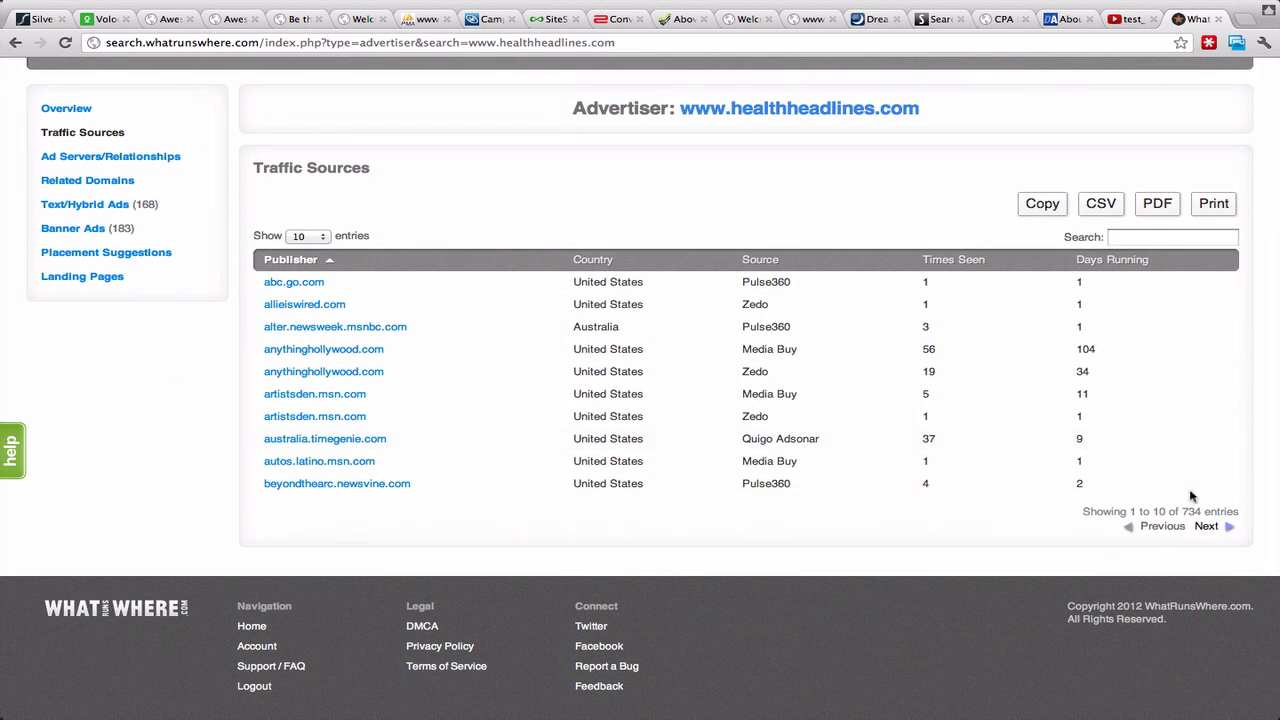
Search the advertiser's traffic sources for "sitescout" and clear the search text.
click(1153, 239)
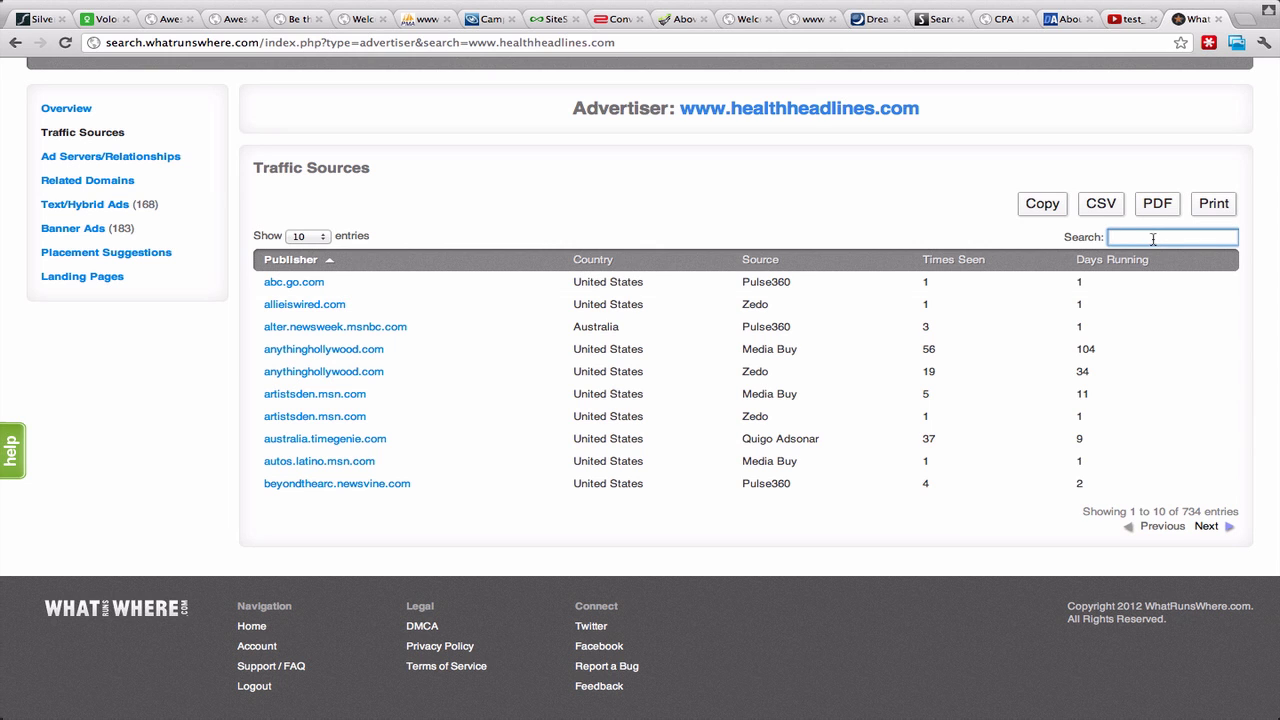
text(sitescout)
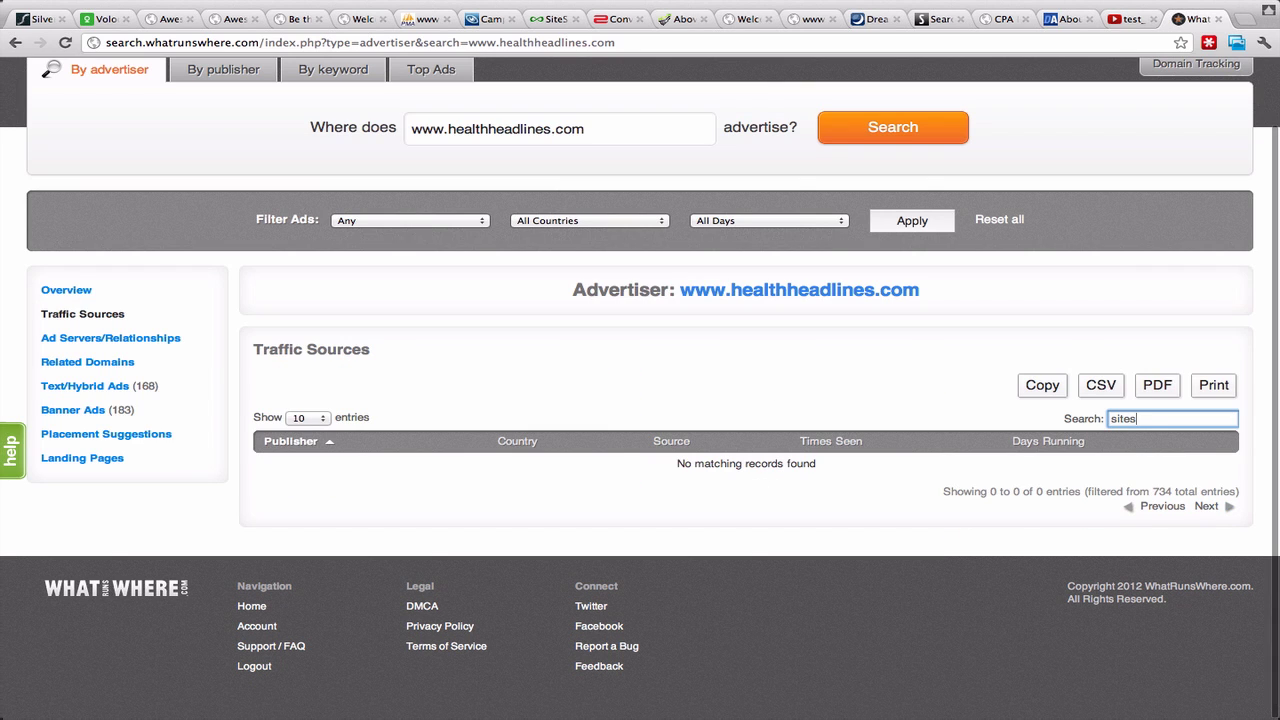
key(BackSpace)
key(BackSpace)
key(BackSpace)
key(BackSpace)
key(BackSpace)
key(BackSpace)
key(BackSpace)
key(BackSpace)
key(BackSpace)
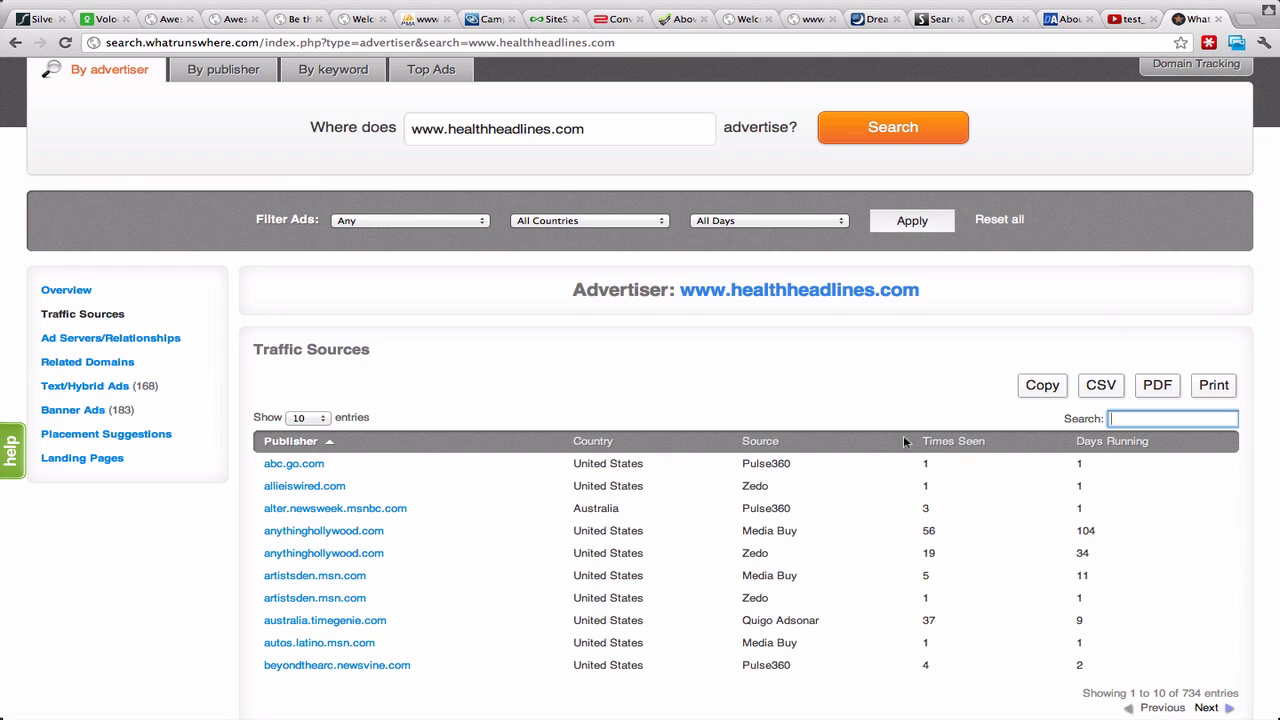
Sort the traffic sources by days running in descending order and copy all rows to the clipboard.
click(1080, 442)
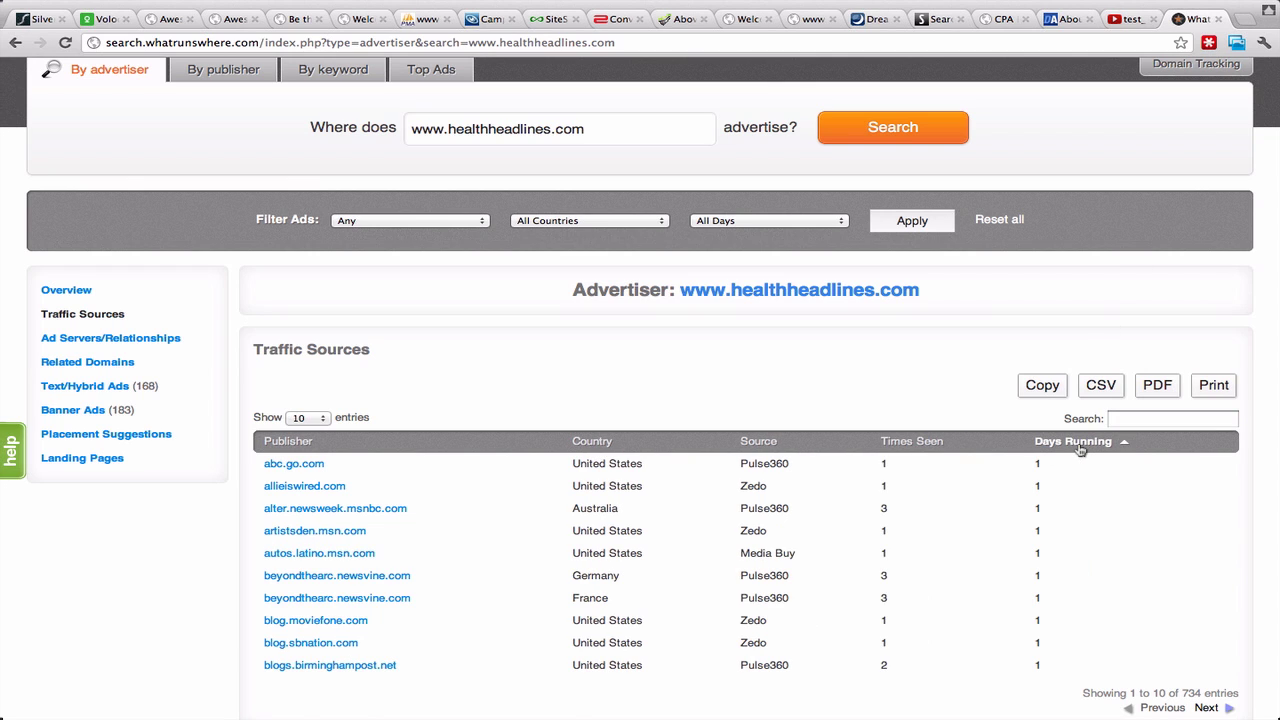
click(1080, 442)
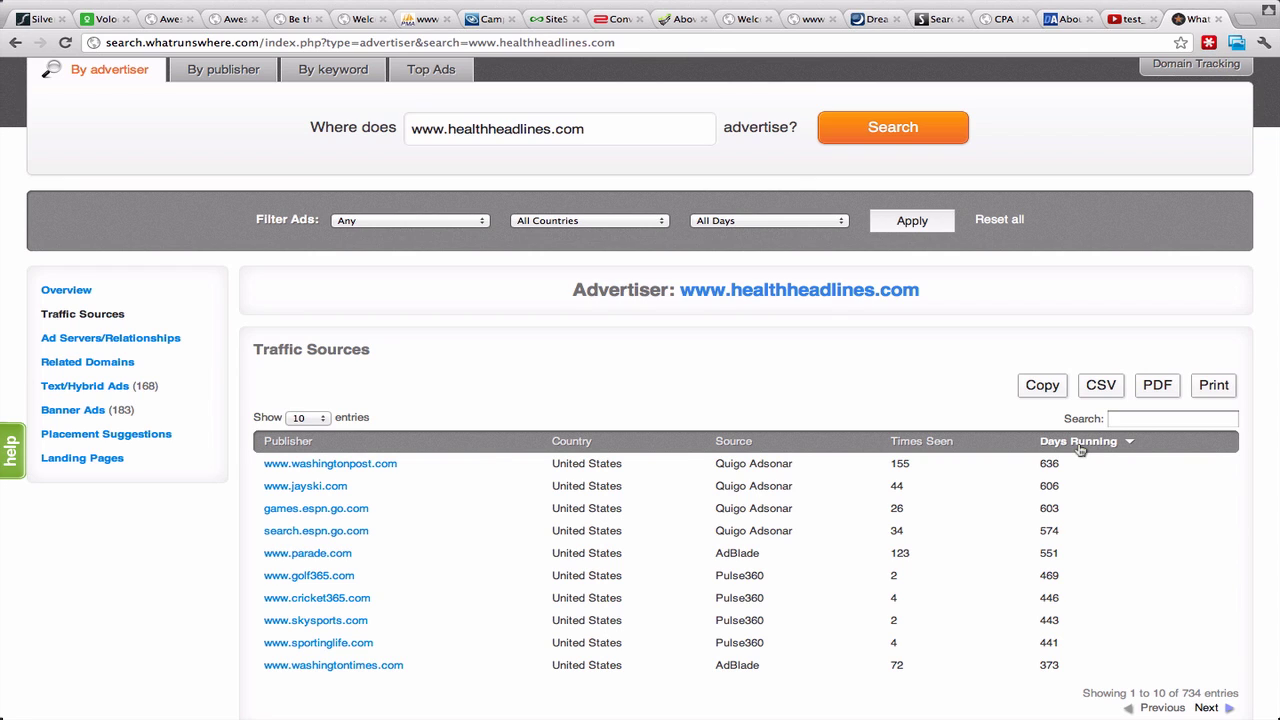
click(1048, 393)
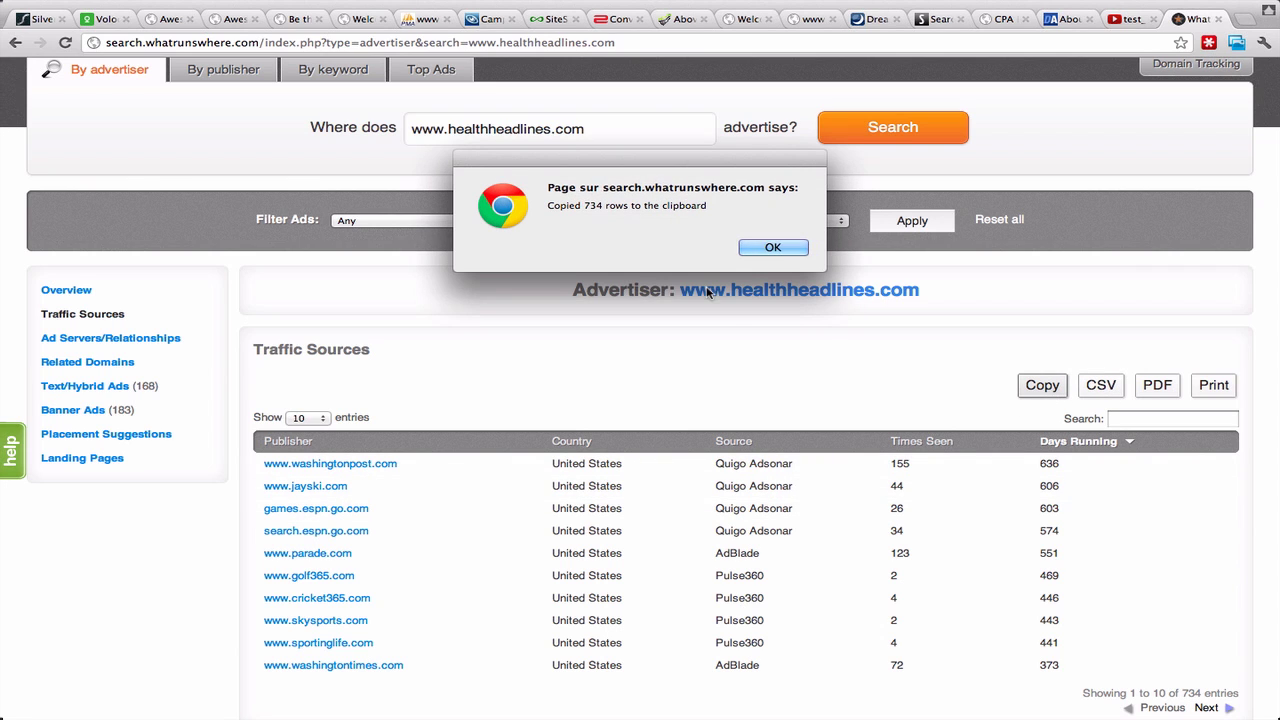
click(778, 247)
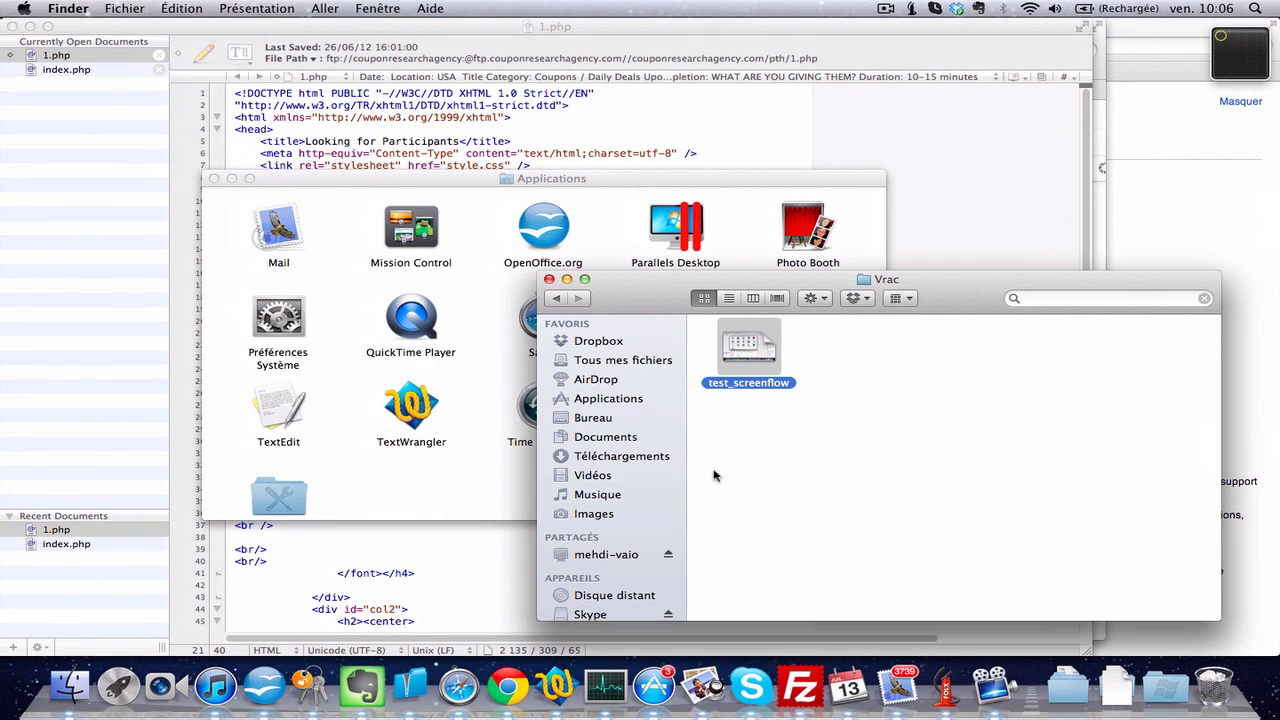
Switch to the trafficsources.xls spreadsheet, paste the copied traffic sources at cell A1 as tab-separated text, and widen the Publisher column.
key(ctrl+Up)
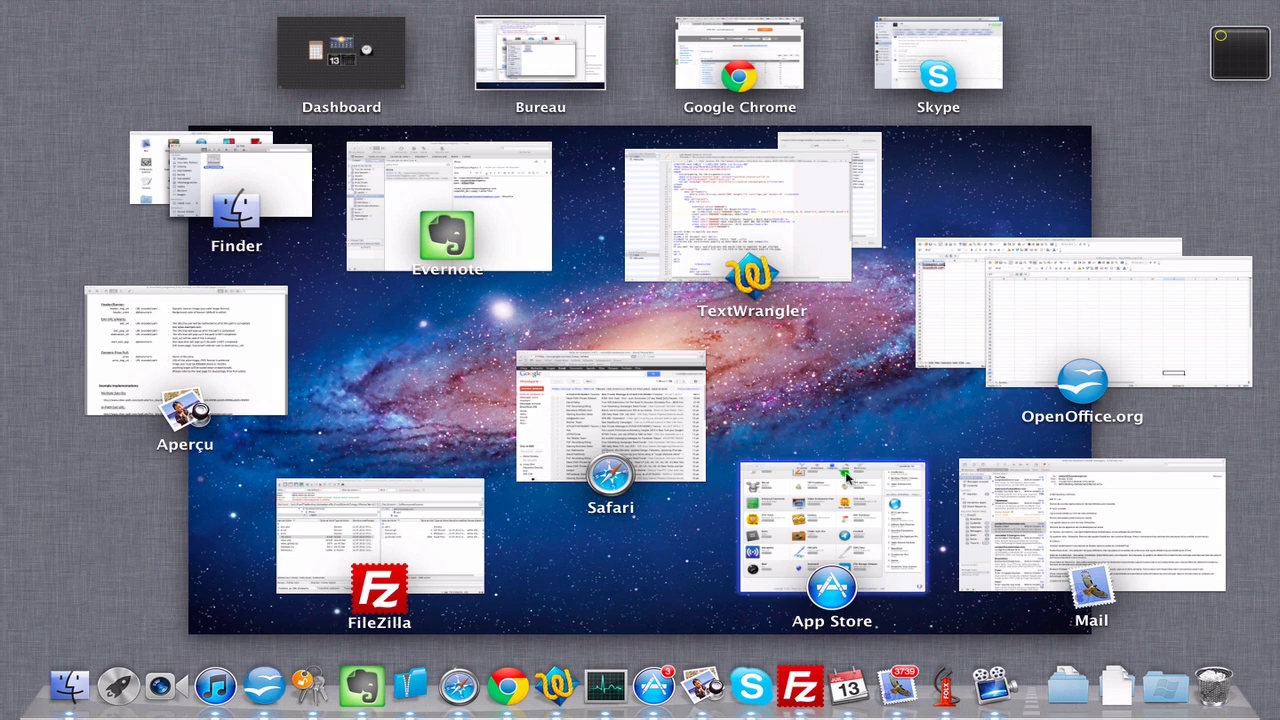
click(1060, 275)
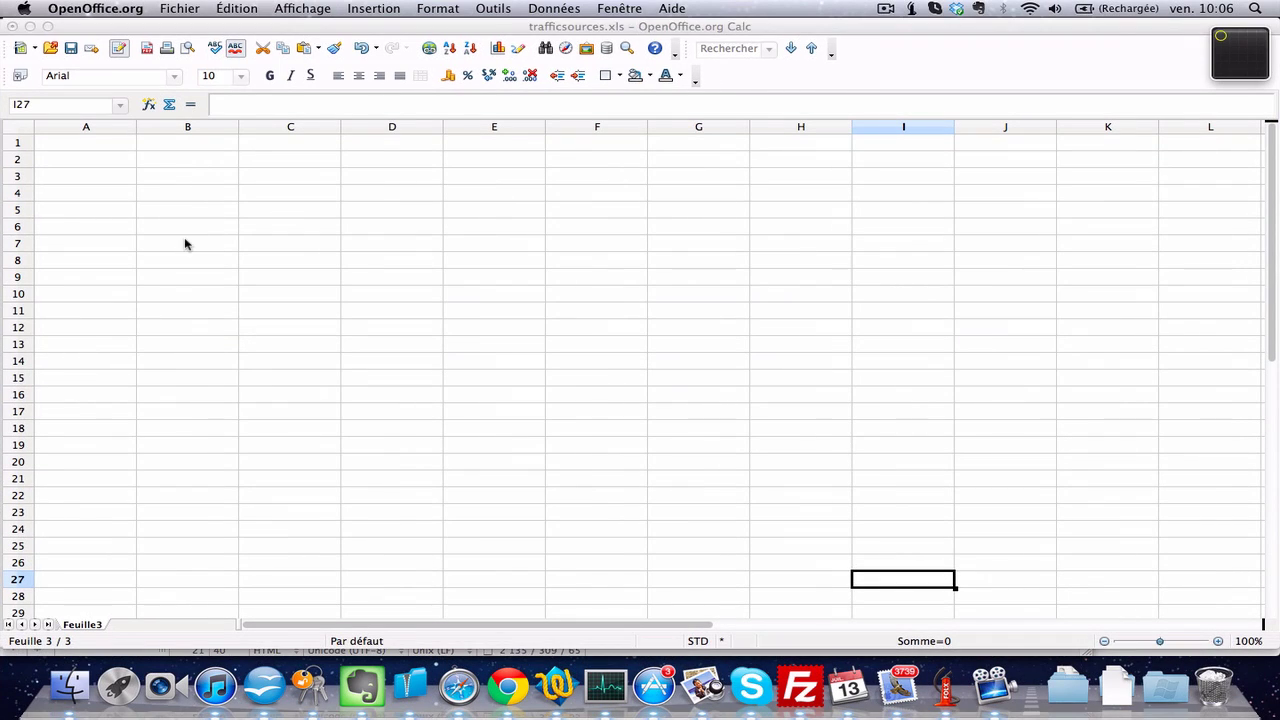
click(98, 148)
key(super+v)
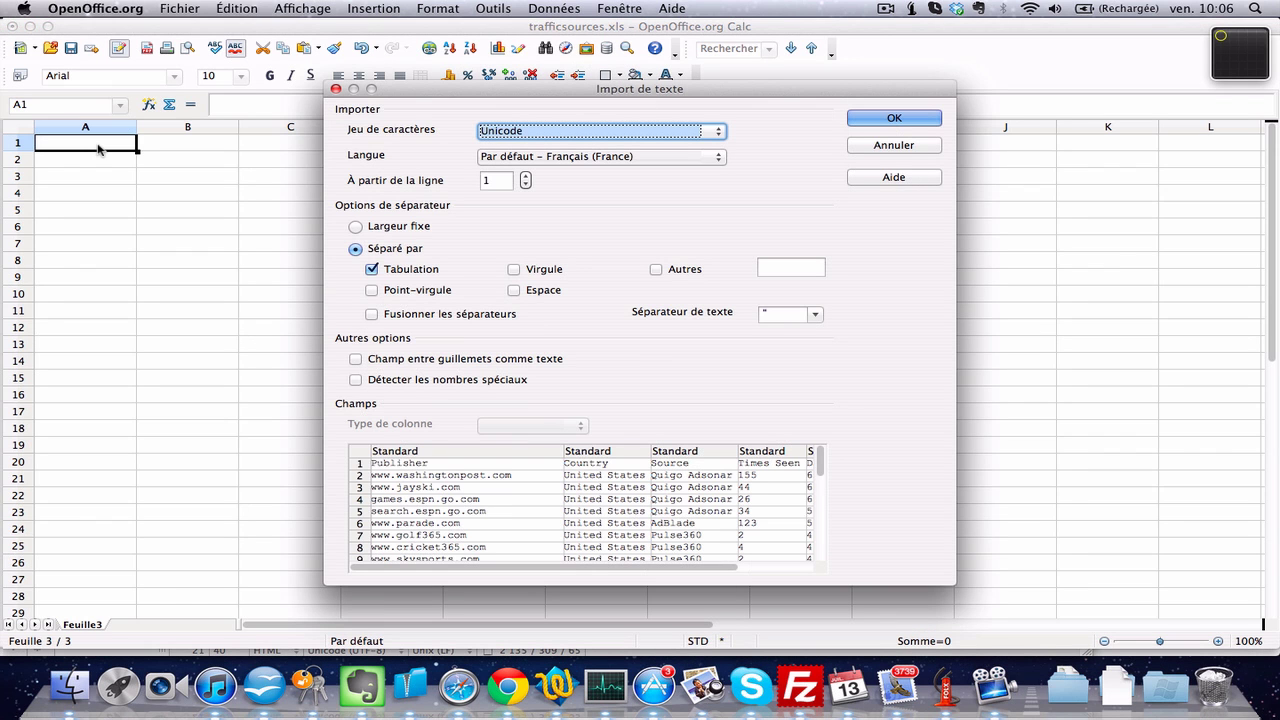
click(857, 119)
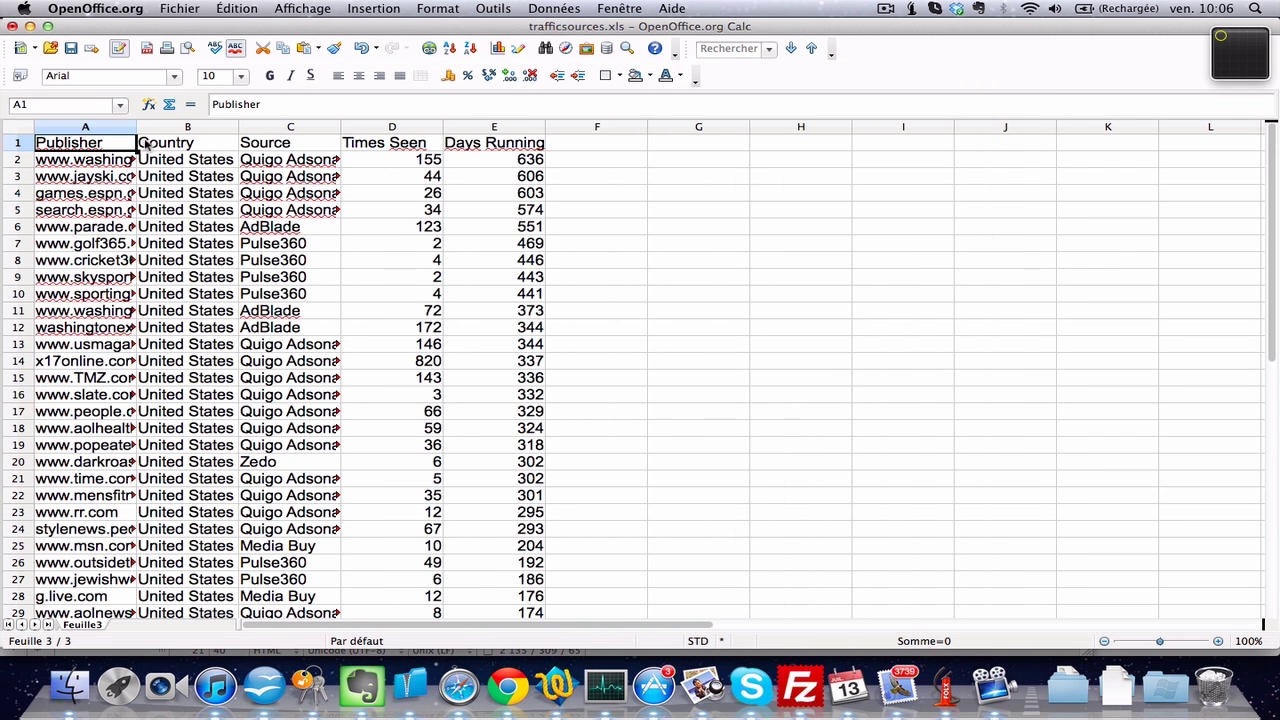
drag(138, 127, 370, 127)
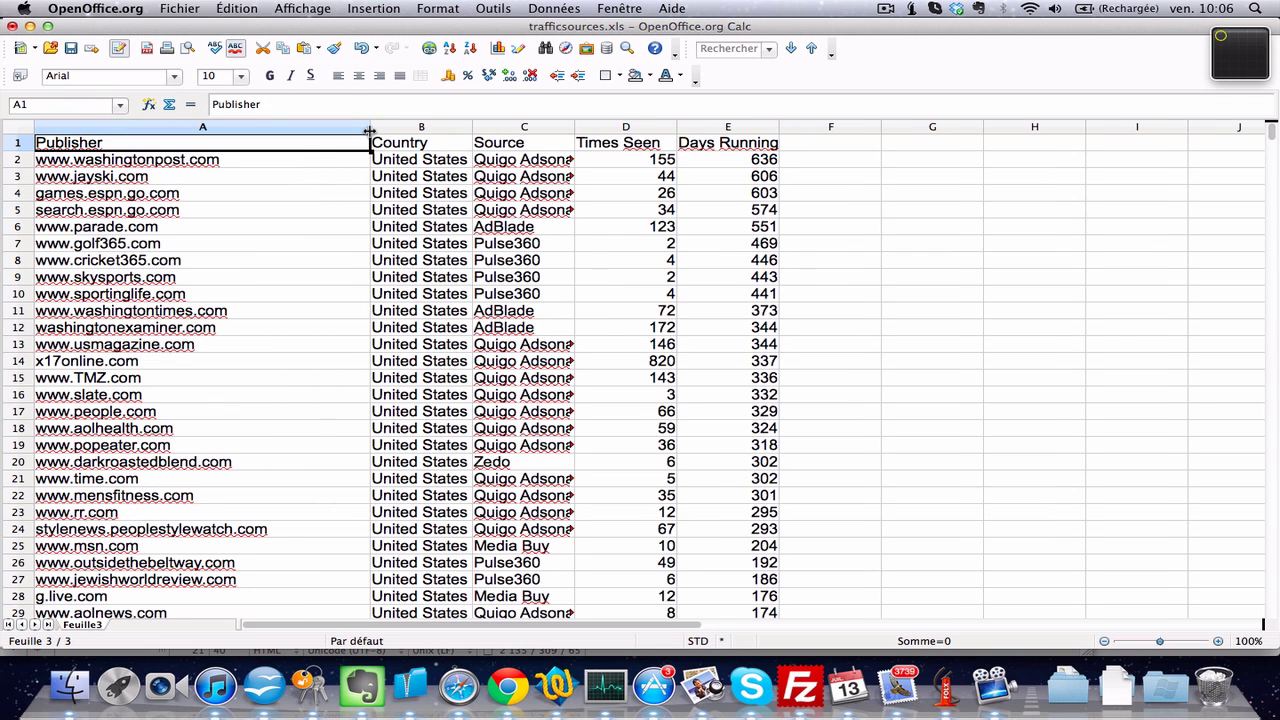
Copy all publisher domains in A2:A735, leaving out the header cell.
click(293, 160)
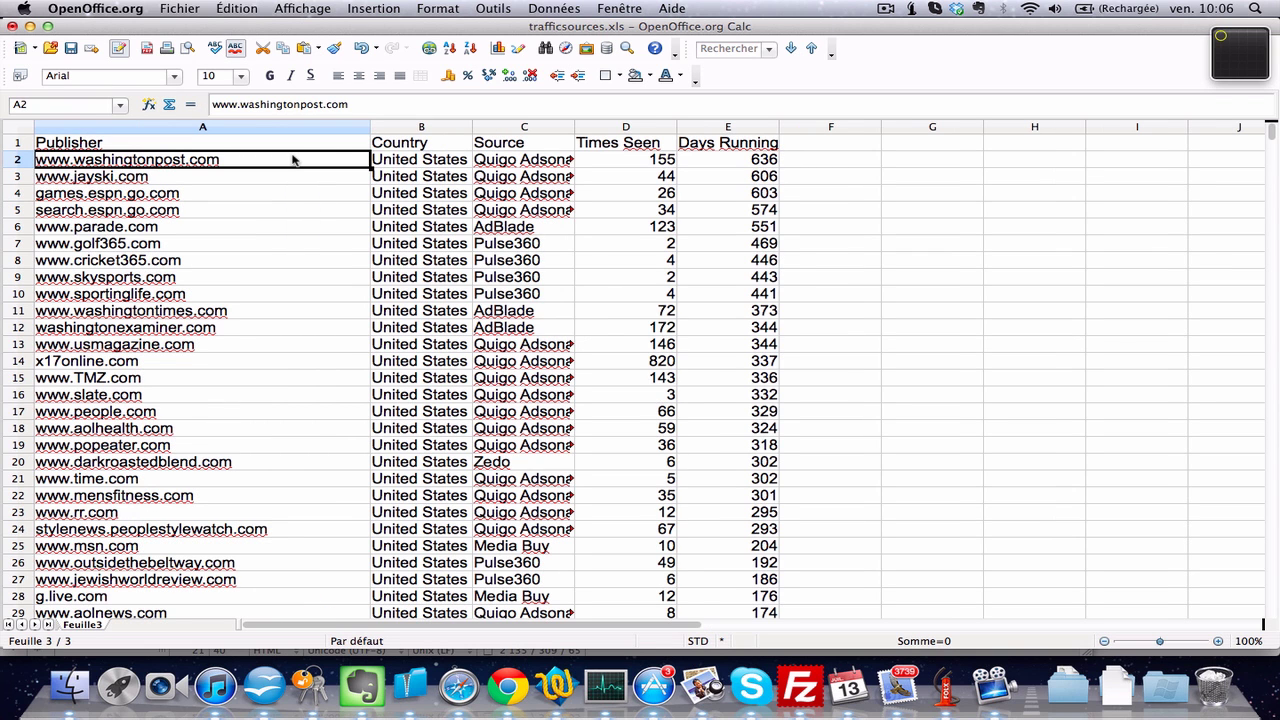
scroll(292, 158, down, 10)
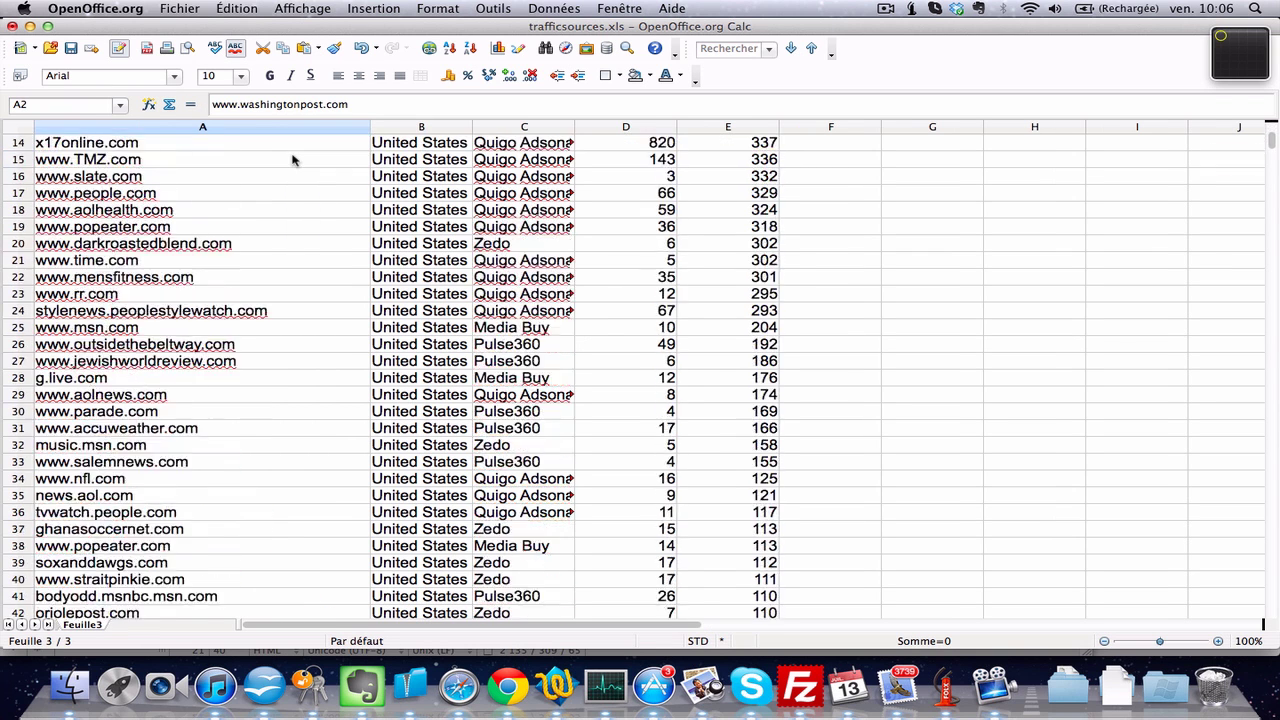
scroll(313, 368, down, 20)
scroll(313, 368, down, 20)
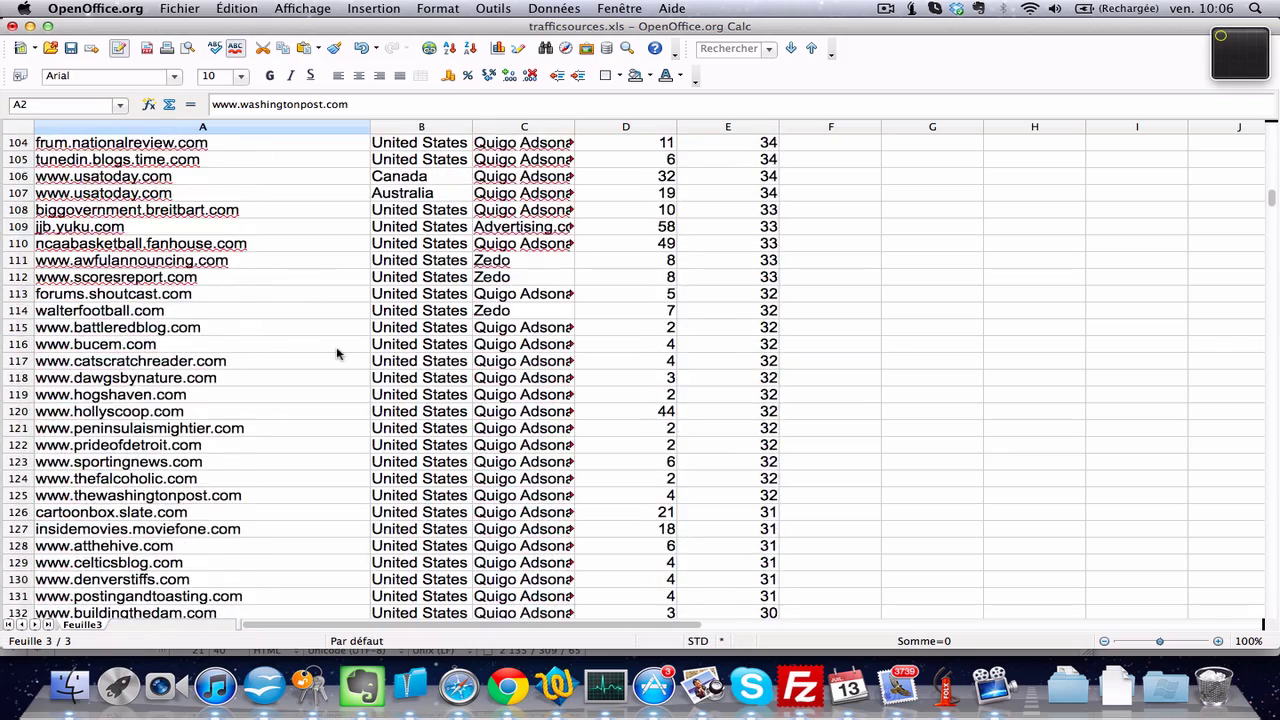
scroll(337, 353, down, 20)
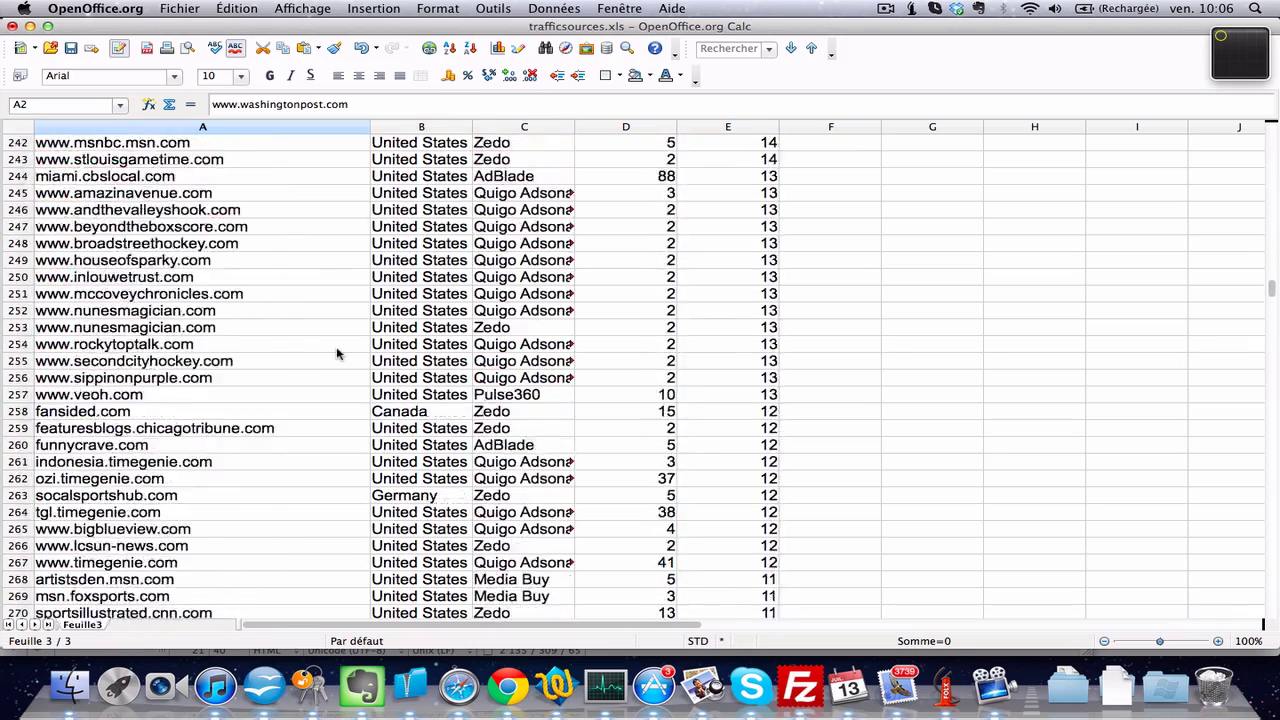
scroll(337, 353, down, 20)
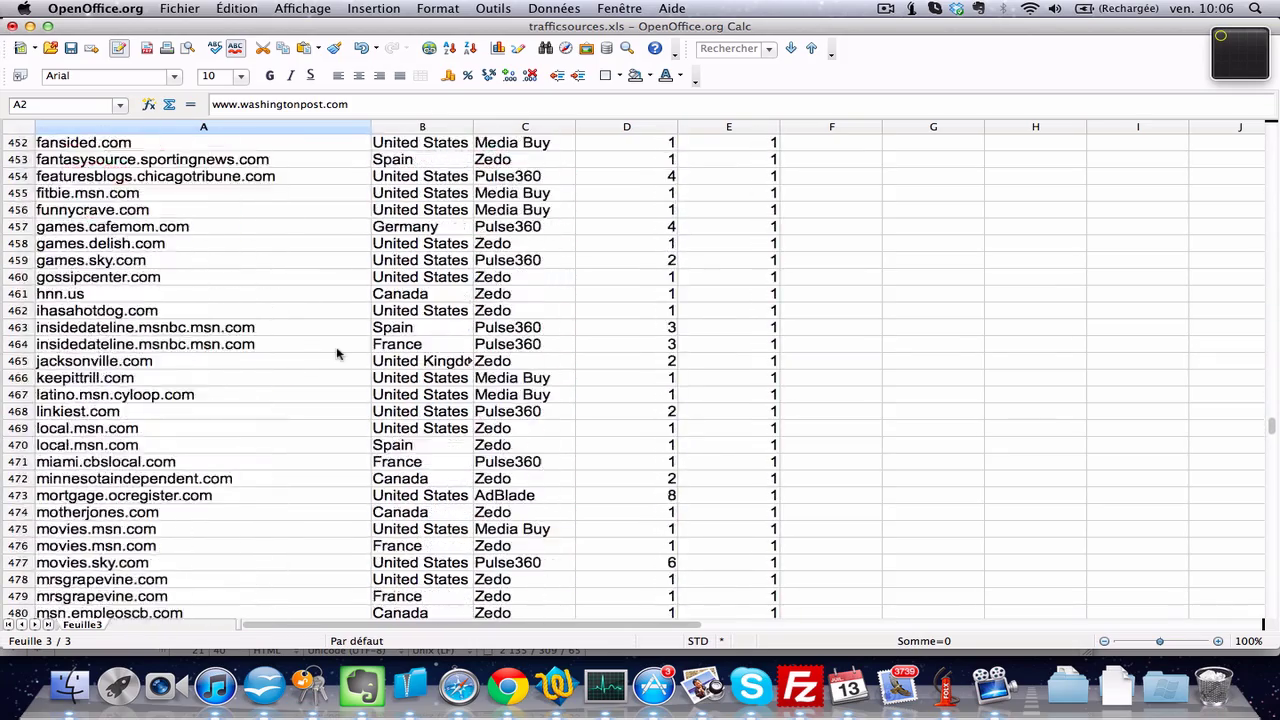
scroll(337, 353, down, 20)
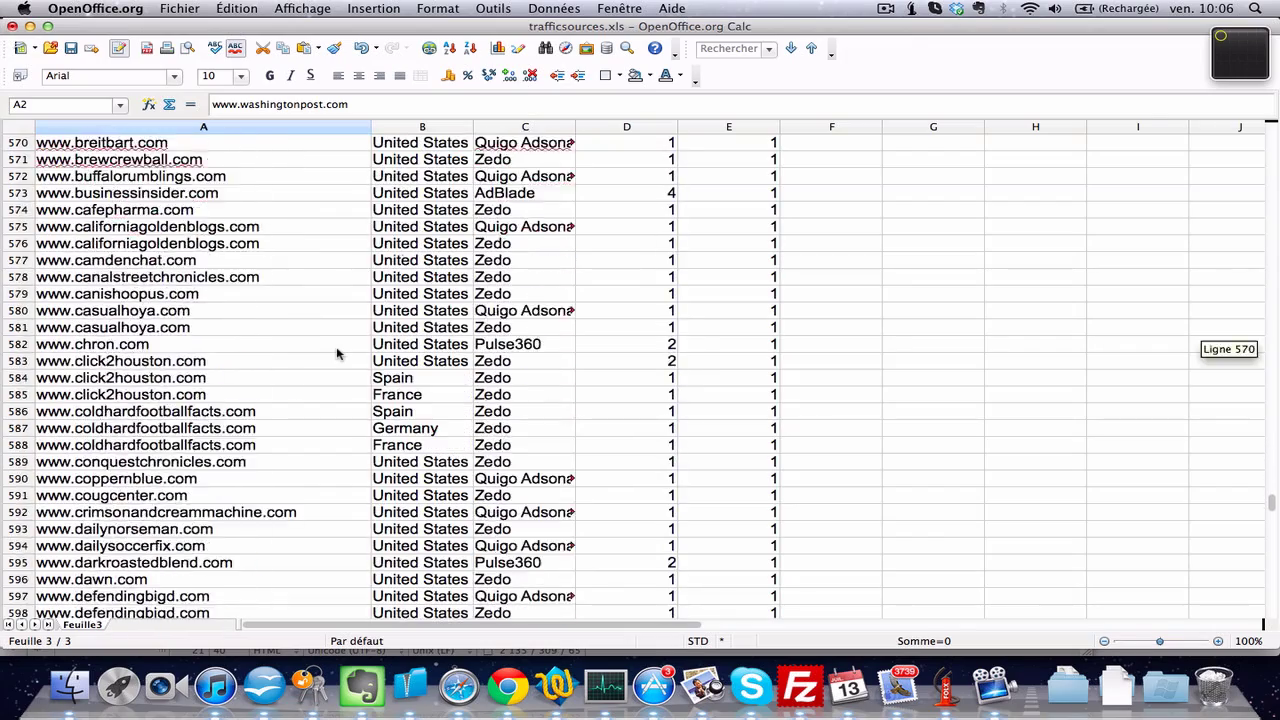
scroll(337, 353, down, 16)
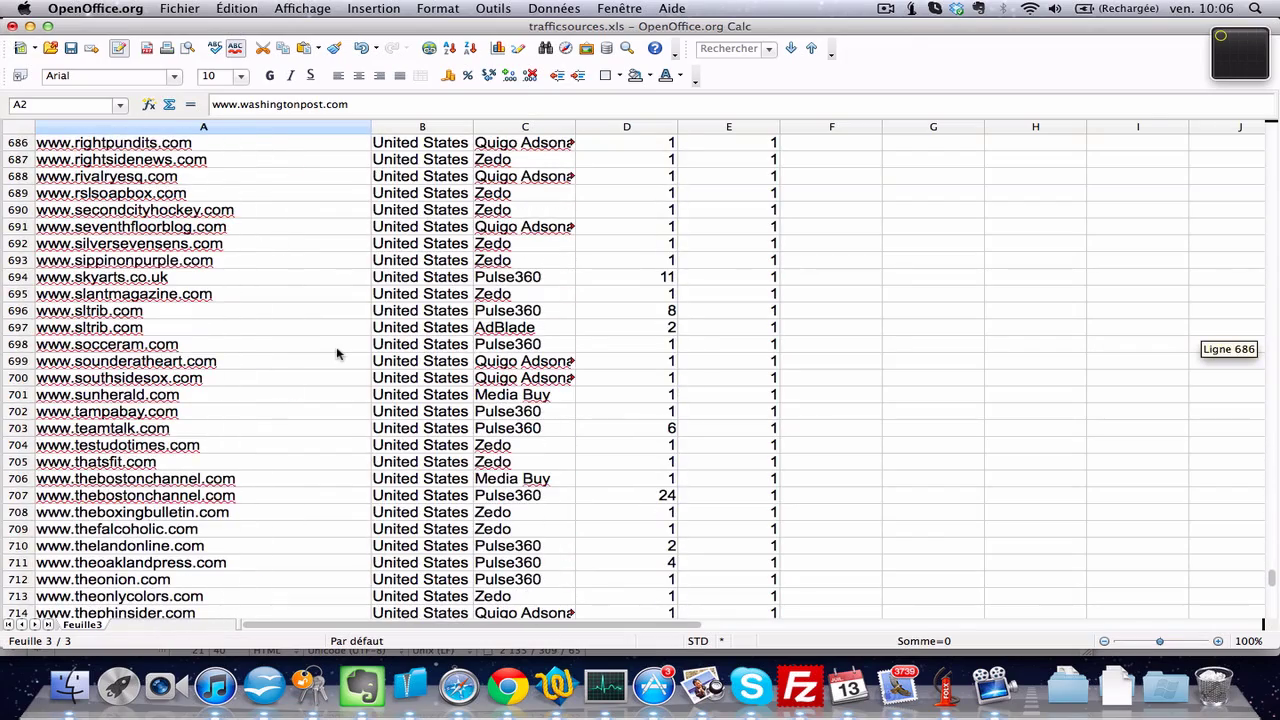
scroll(337, 353, up, 3)
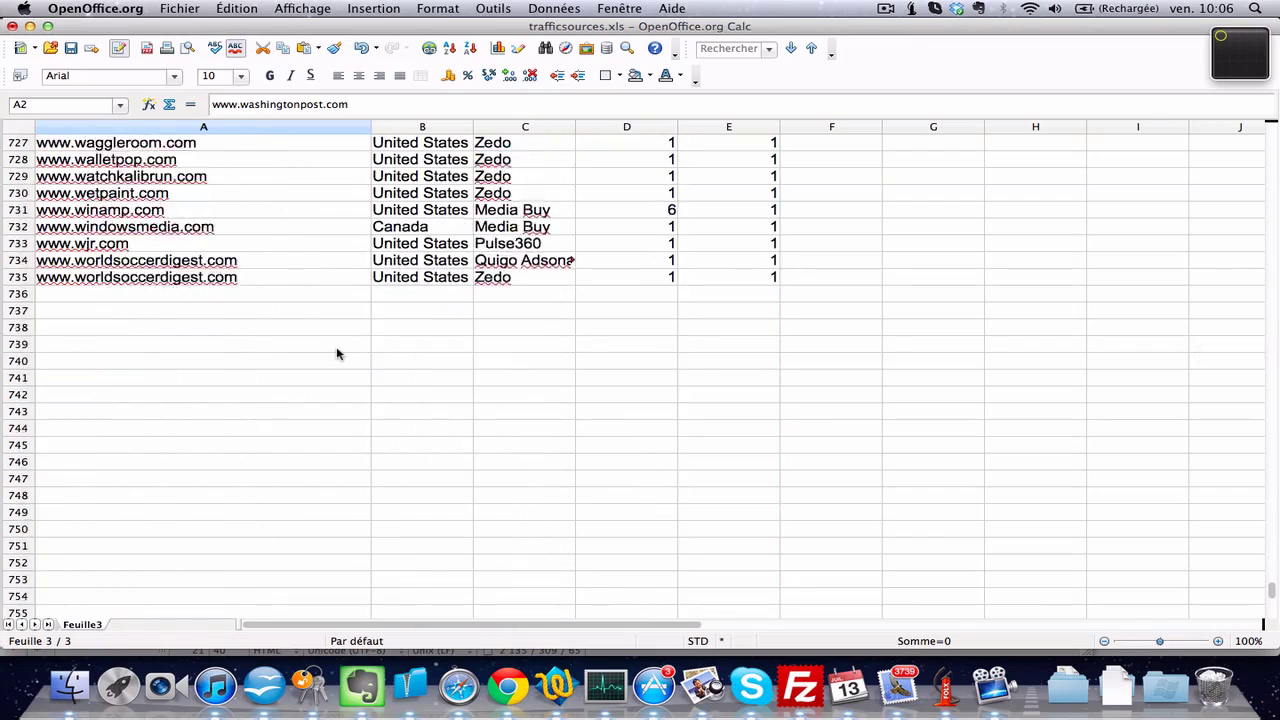
click(282, 378)
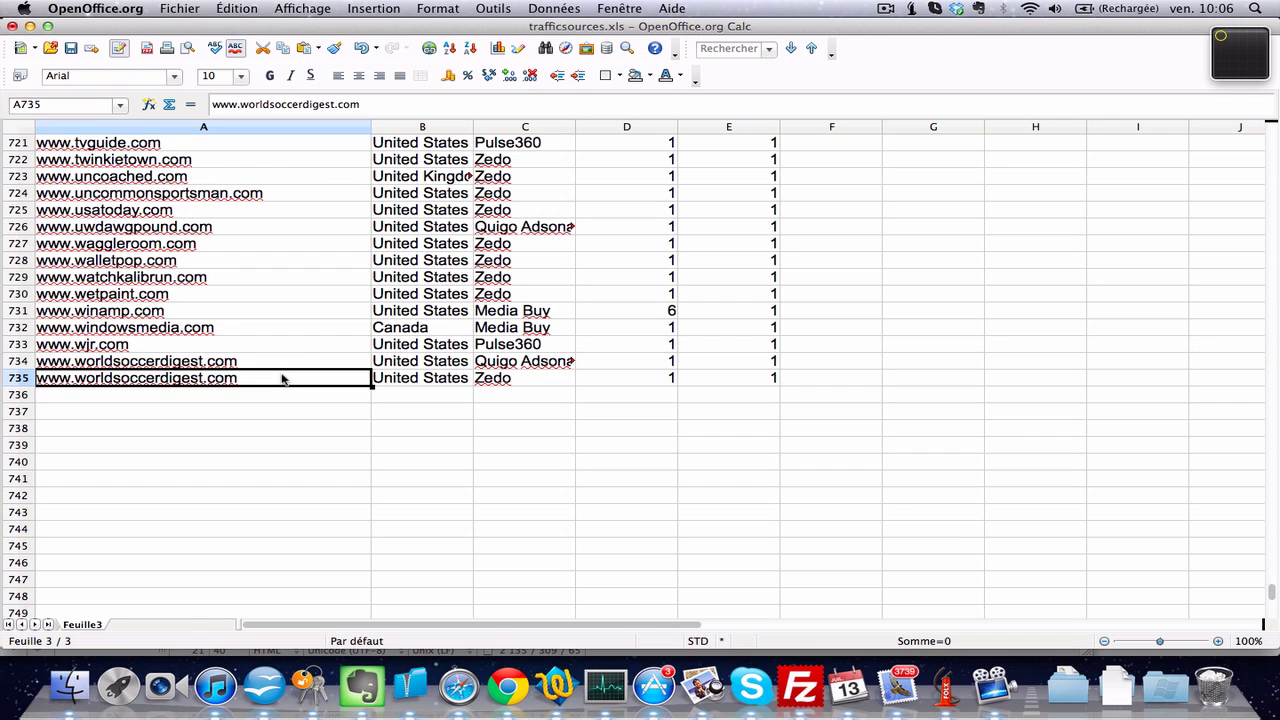
key(super+shift+Up)
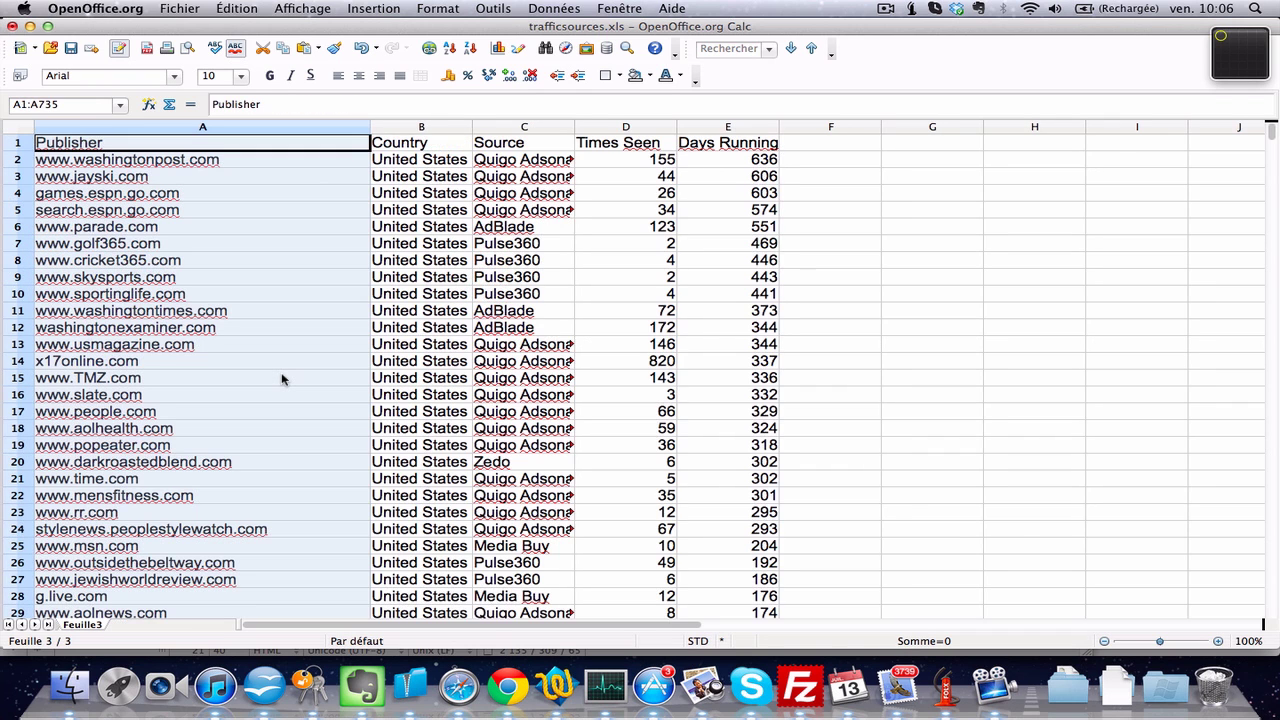
key(shift+Down)
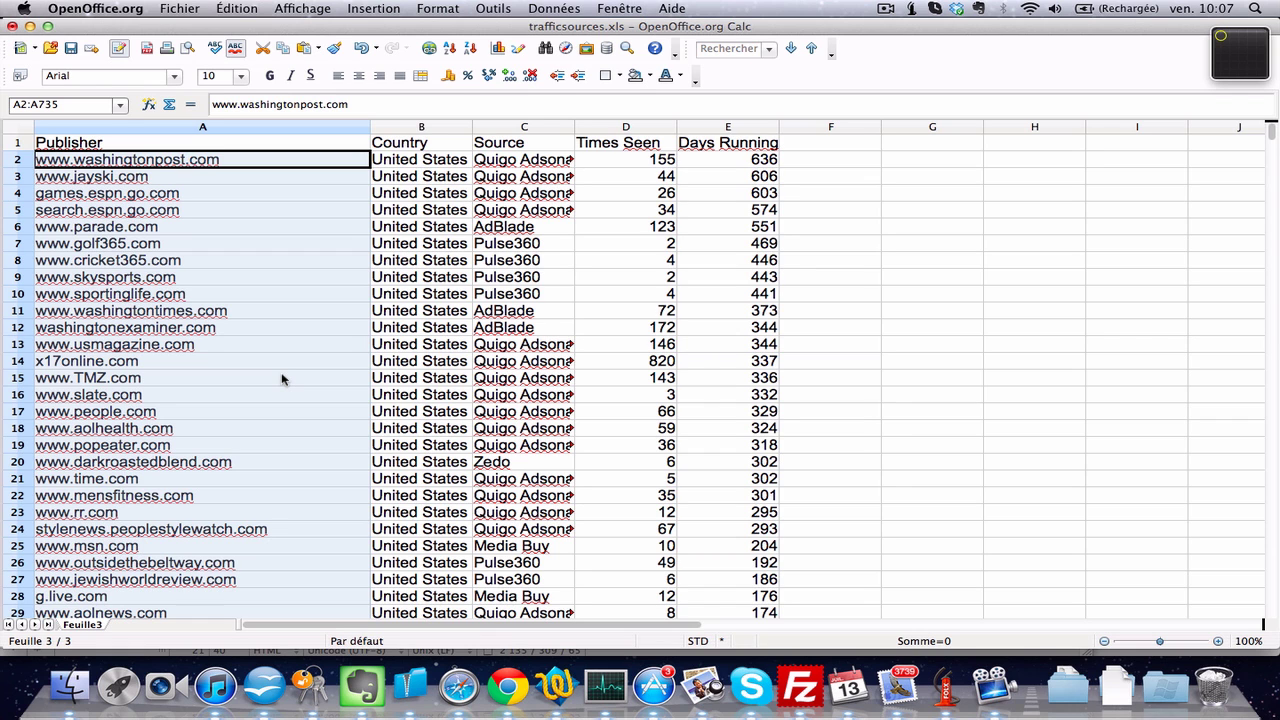
Switch to the SiteScout admin site in Chrome and open its White/Black Lists.
key(ctrl+Right)
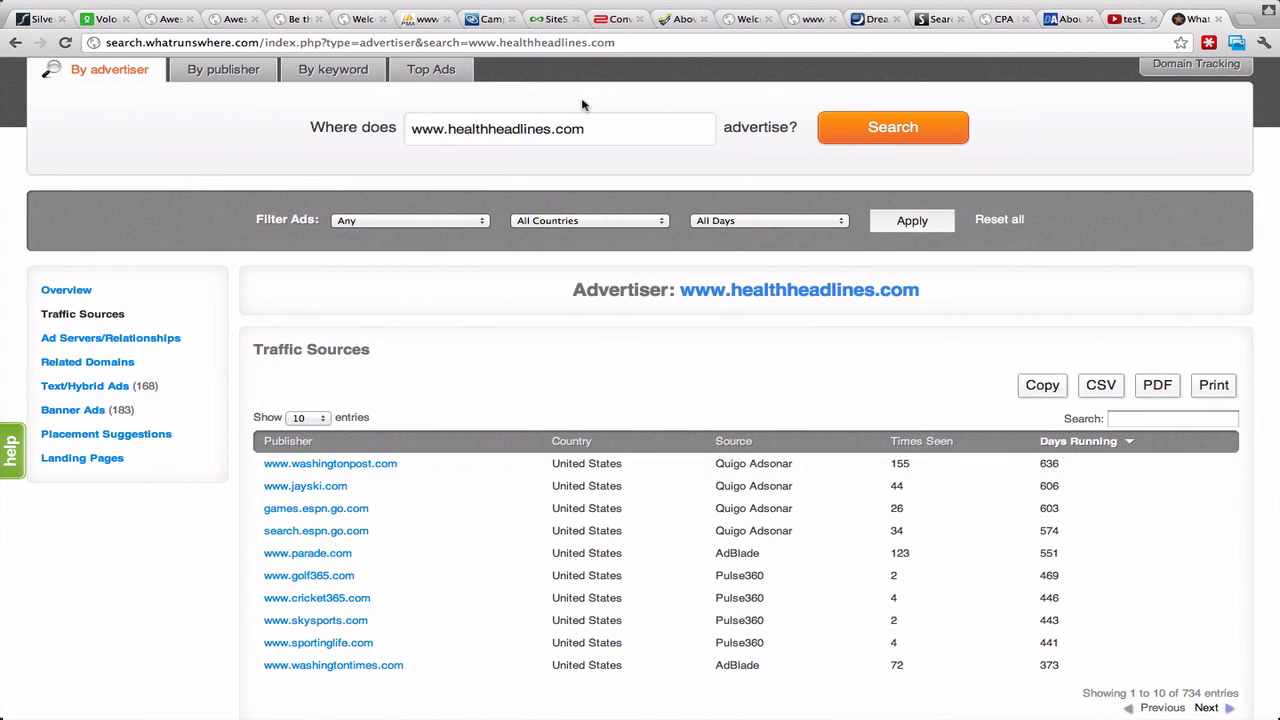
click(548, 20)
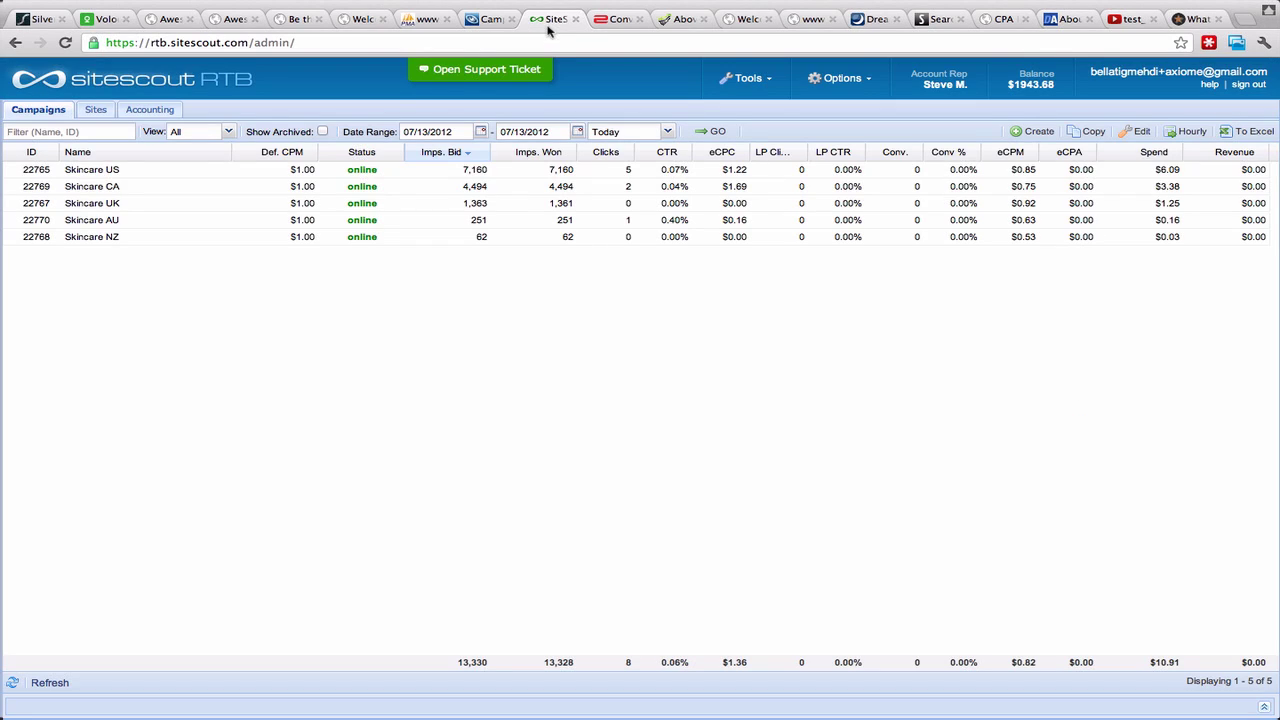
click(1034, 133)
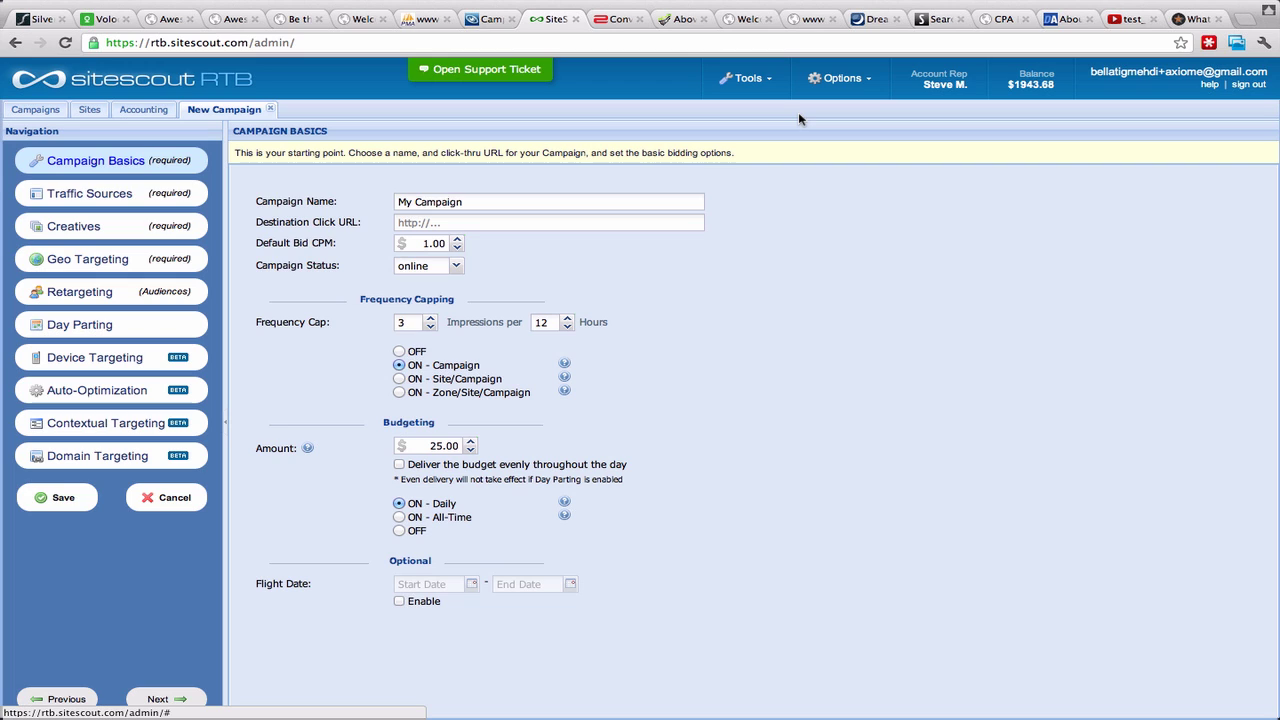
click(763, 86)
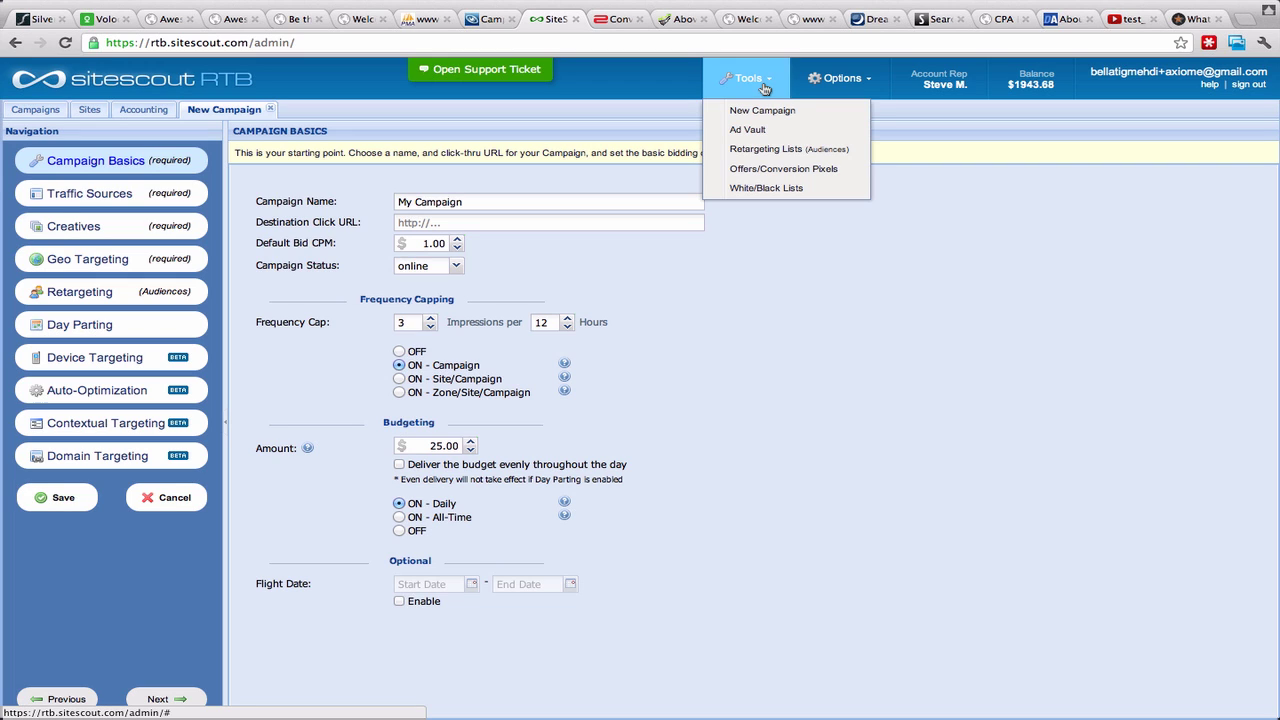
click(786, 189)
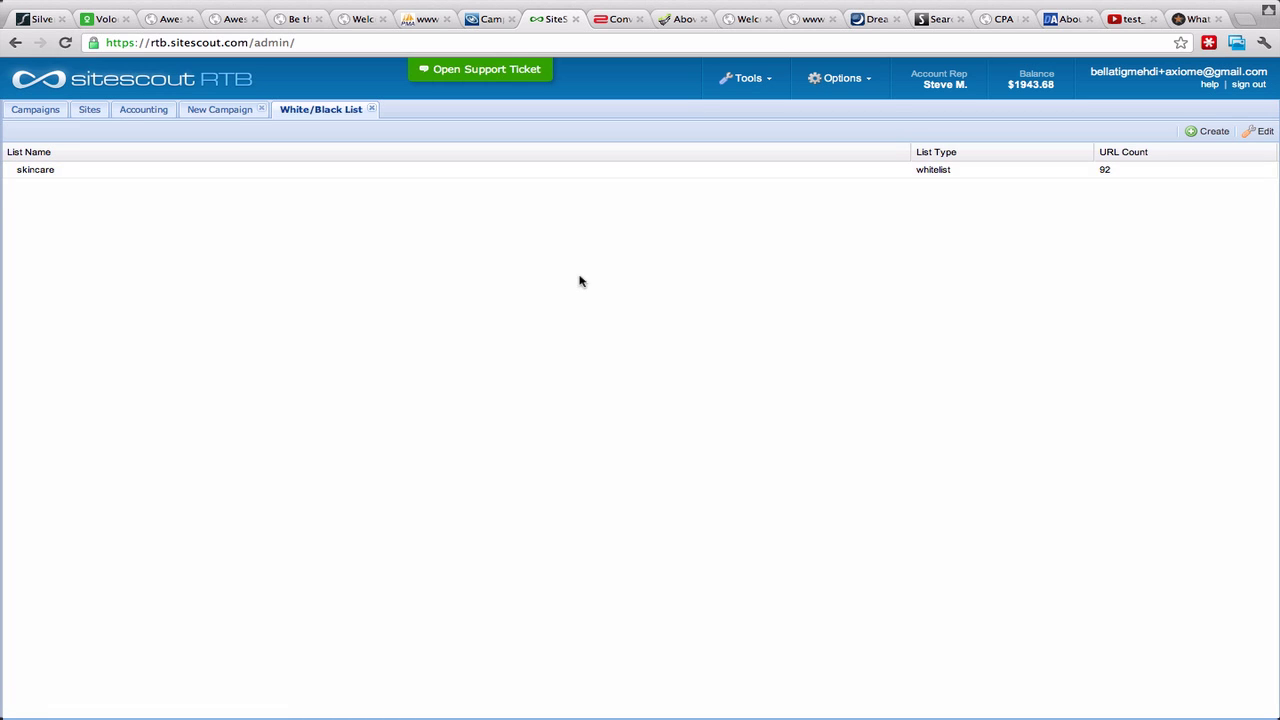
Create a domain list named test_skincare and set its mode to Whitelist.
click(1210, 131)
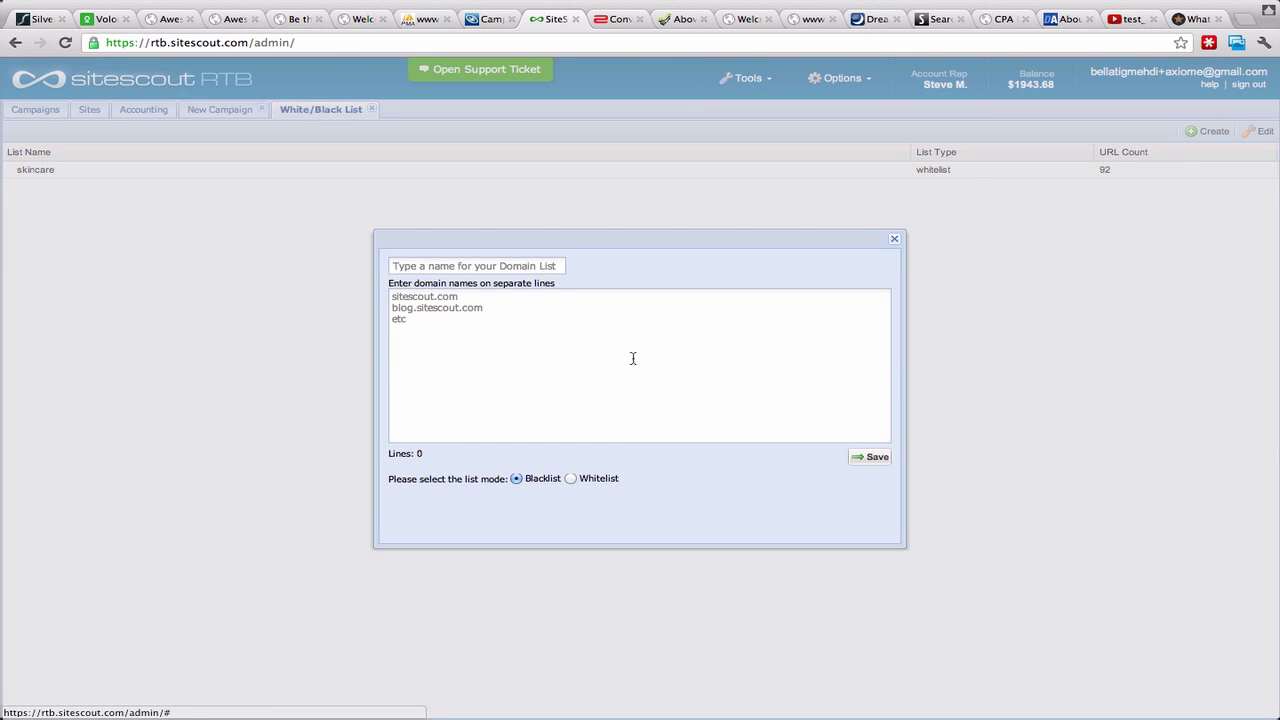
click(485, 262)
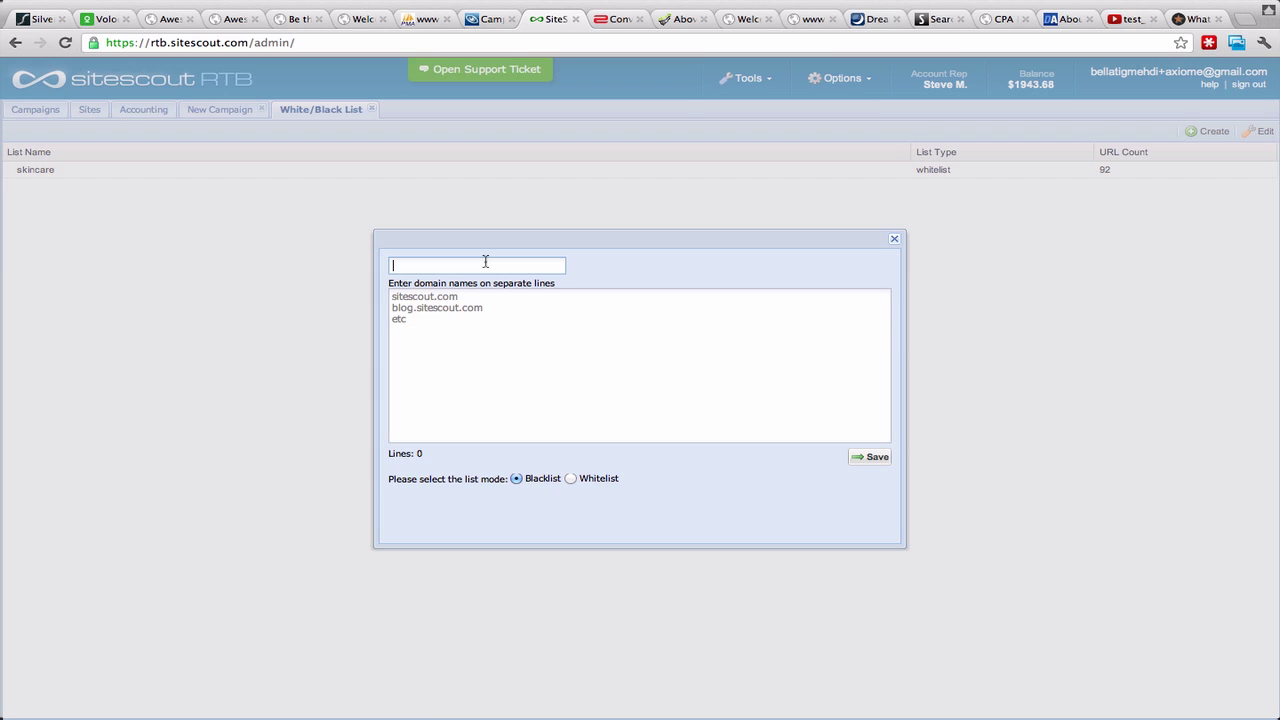
text(test_skincare)
key(Tab)
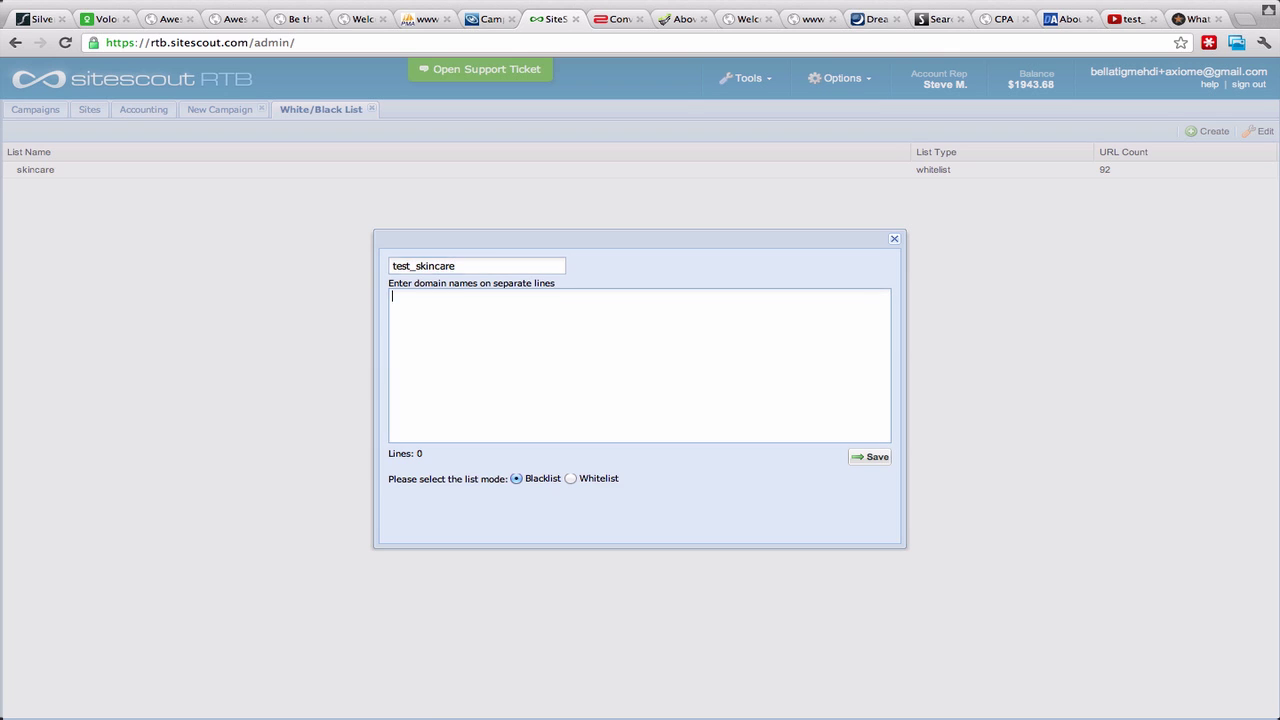
click(570, 478)
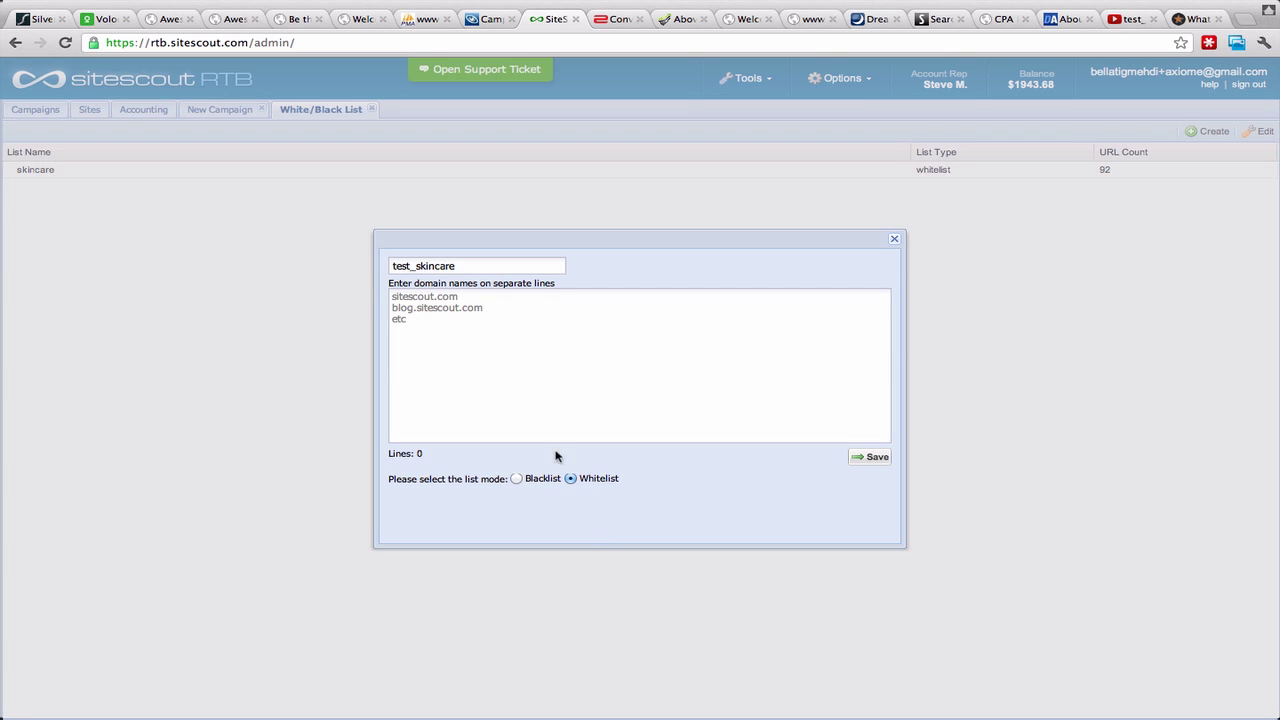
Paste the copied publisher domains into the test_skincare list, remove the trailing empty line, and save the list.
click(521, 396)
key(super+v)
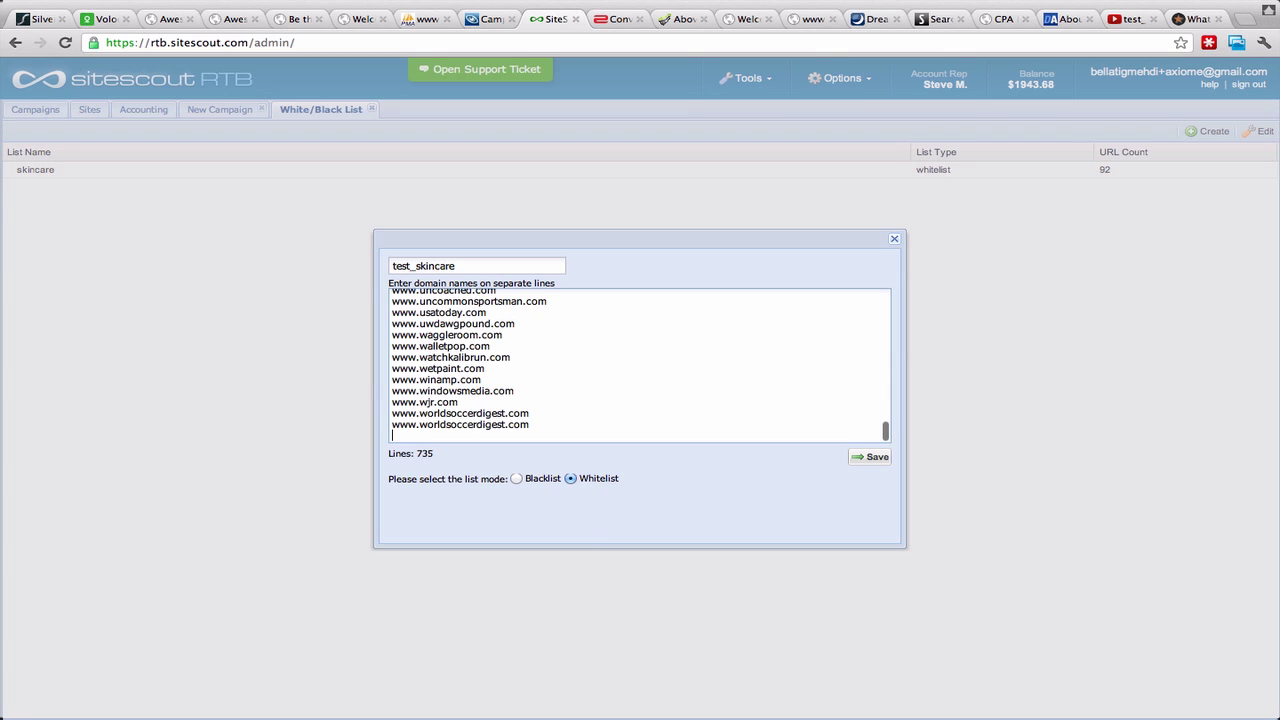
key(BackSpace)
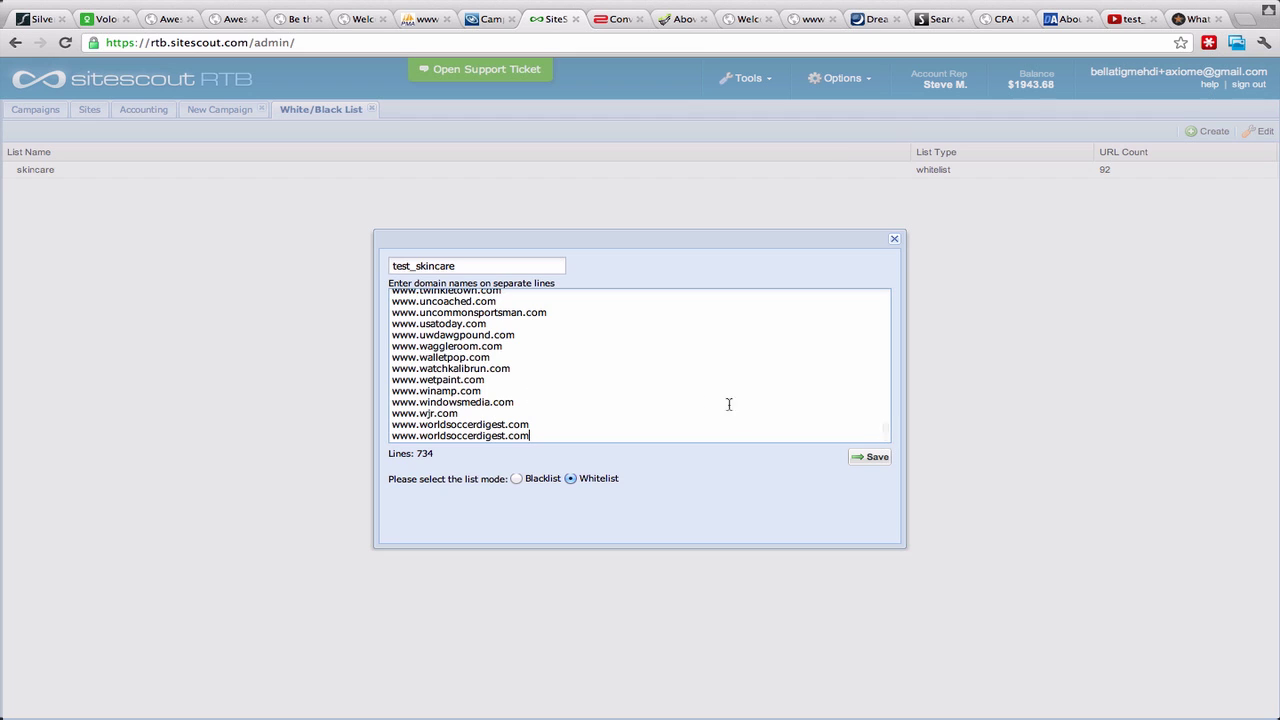
click(867, 460)
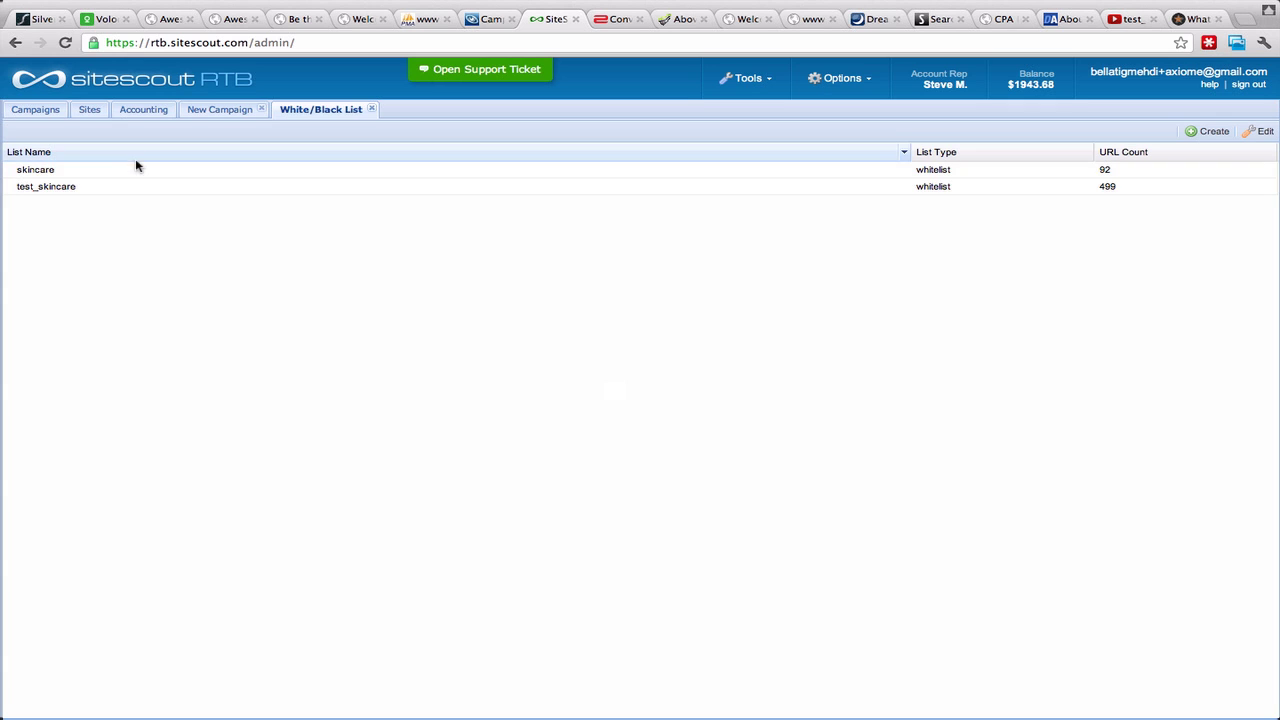
Start a new campaign and set its traffic source option to Run-of-Network.
click(30, 112)
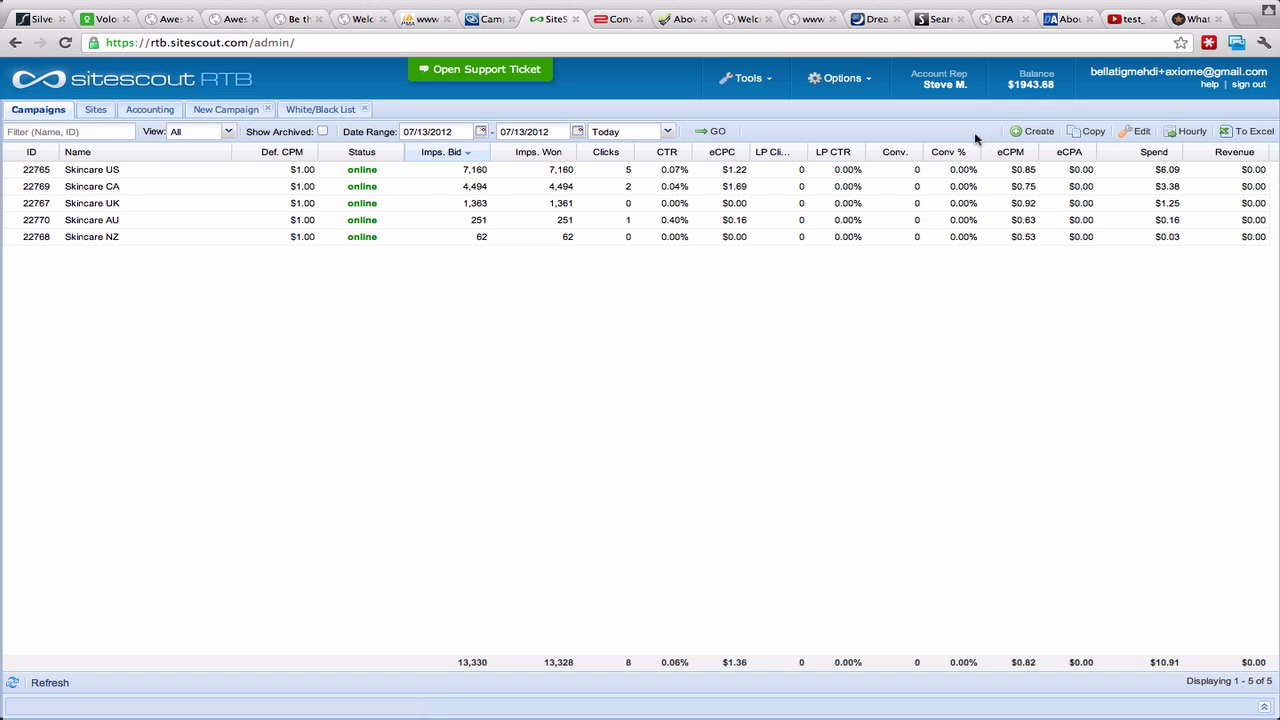
click(1036, 134)
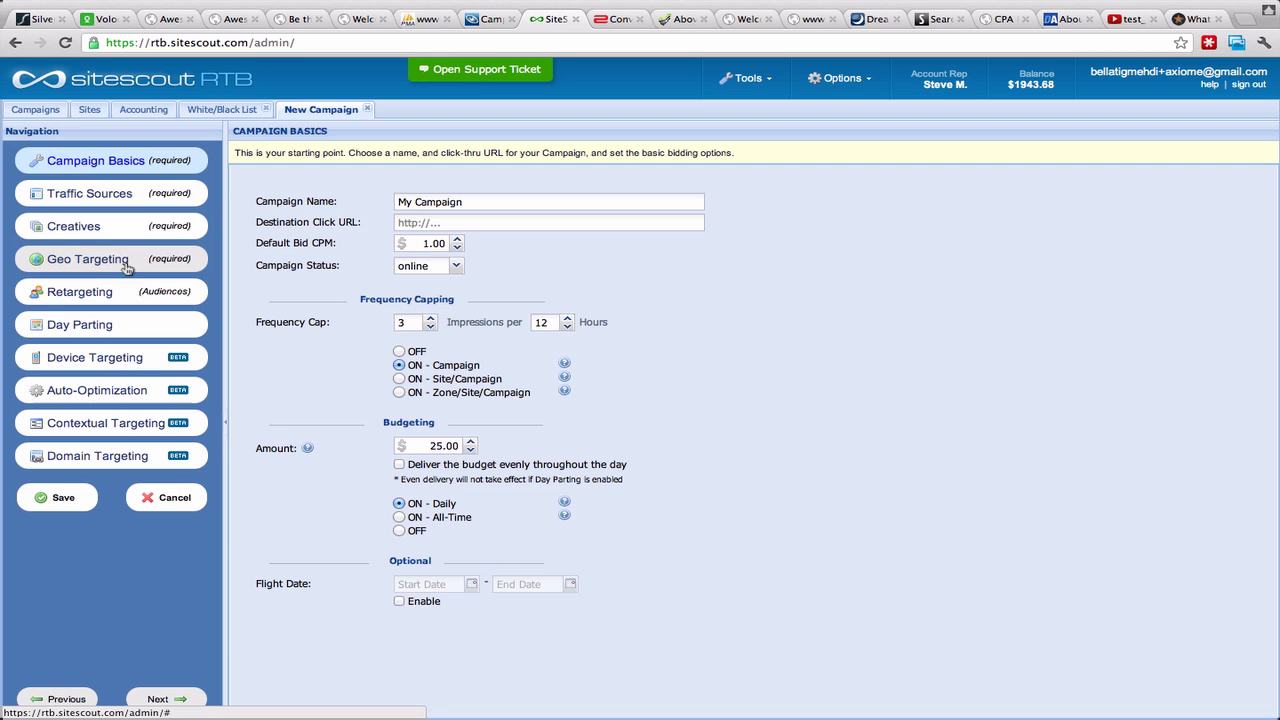
click(117, 195)
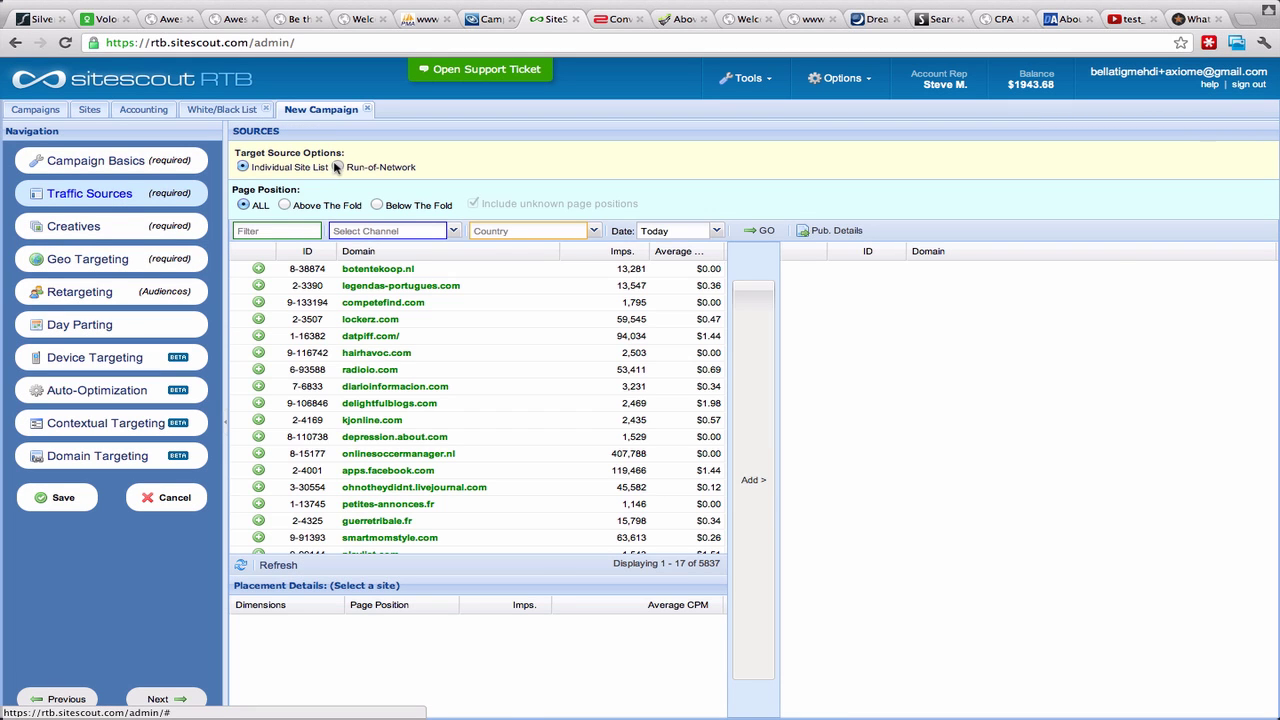
click(337, 167)
click(590, 477)
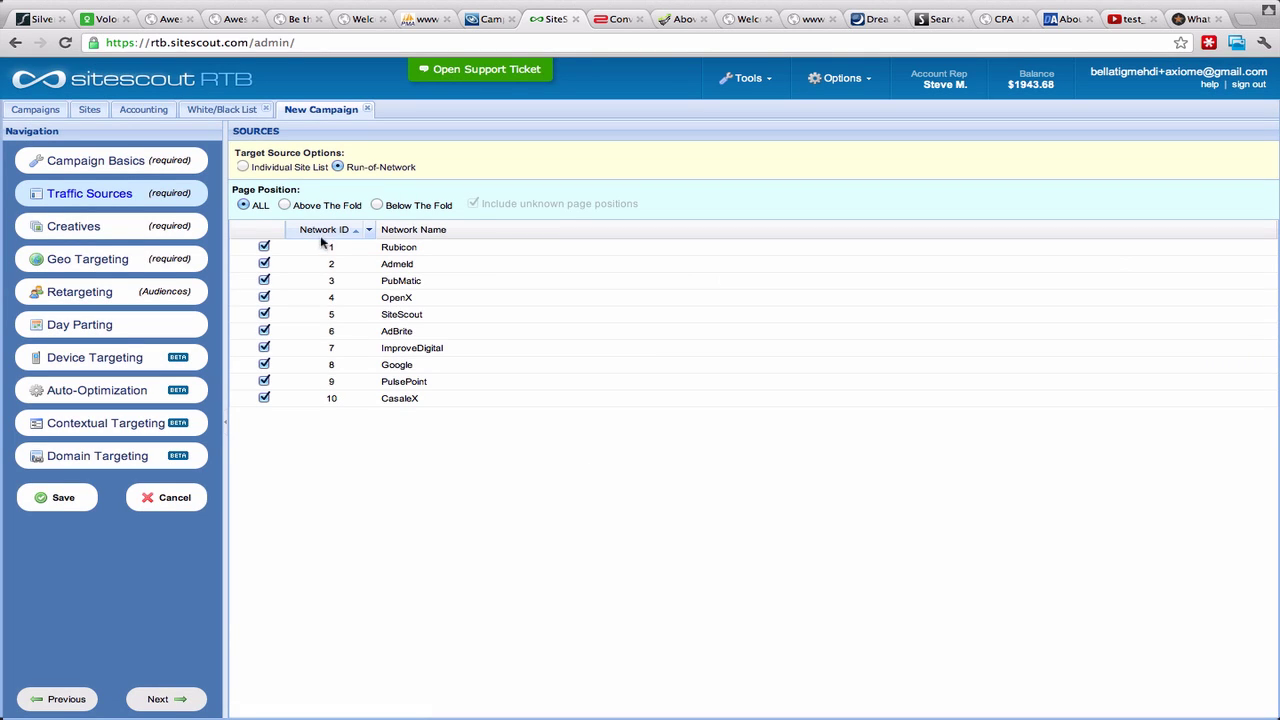
Apply the existing test_skincare whitelist to the campaign's domain targeting.
click(97, 456)
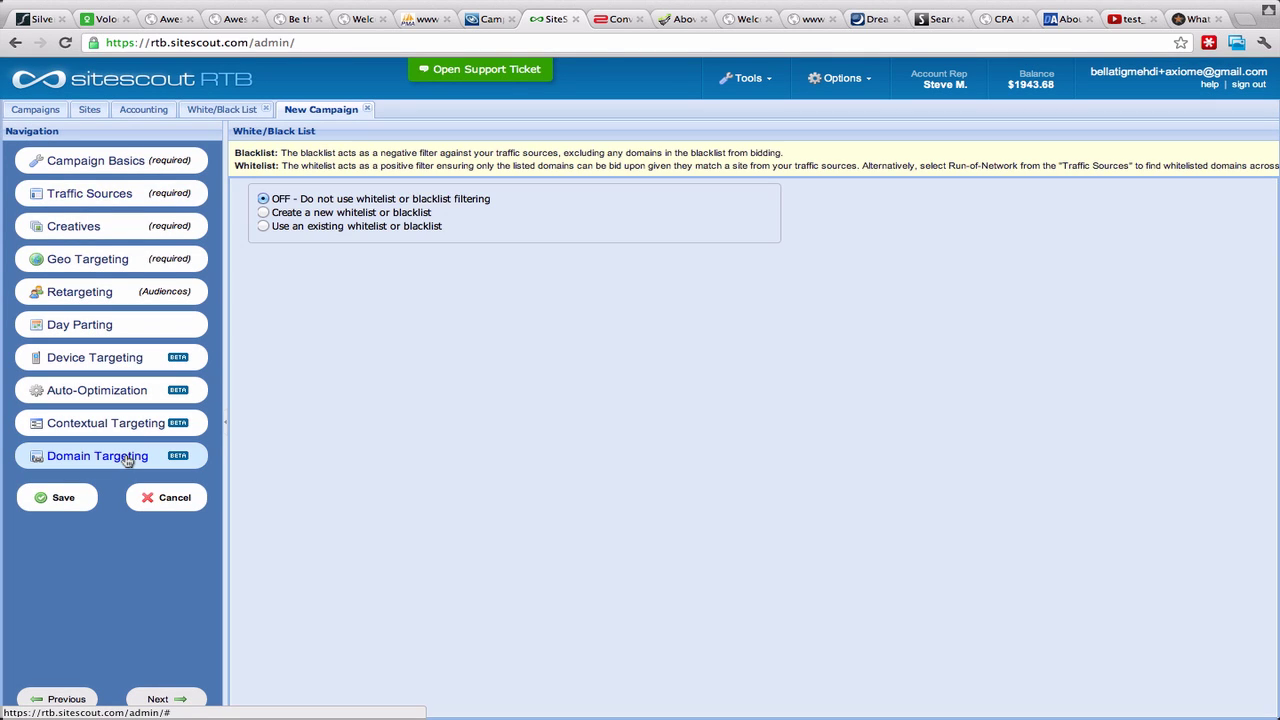
click(263, 226)
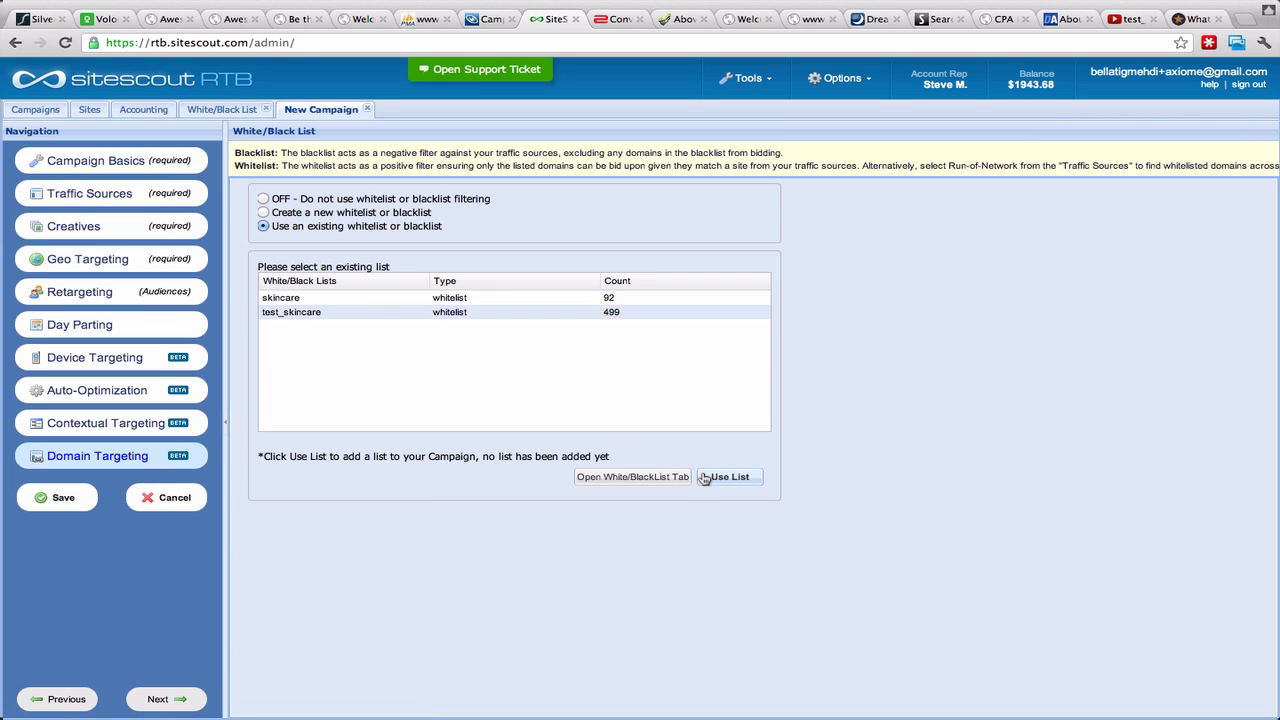
click(740, 478)
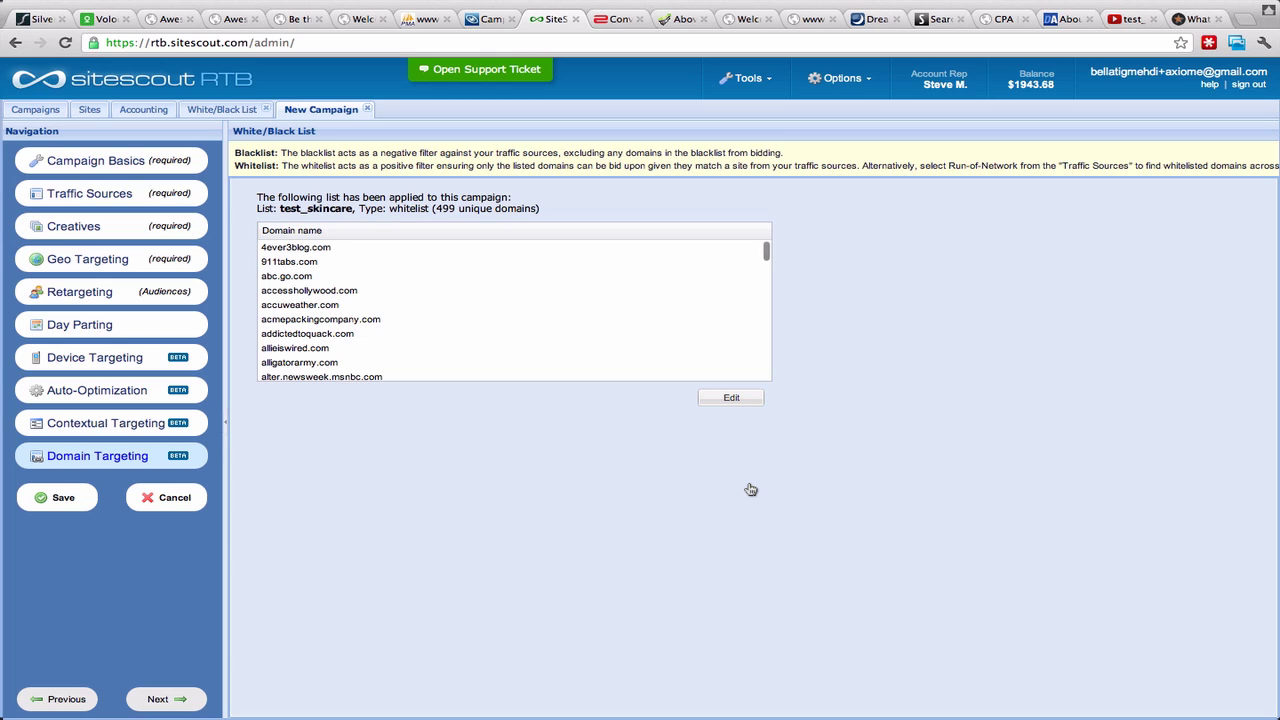